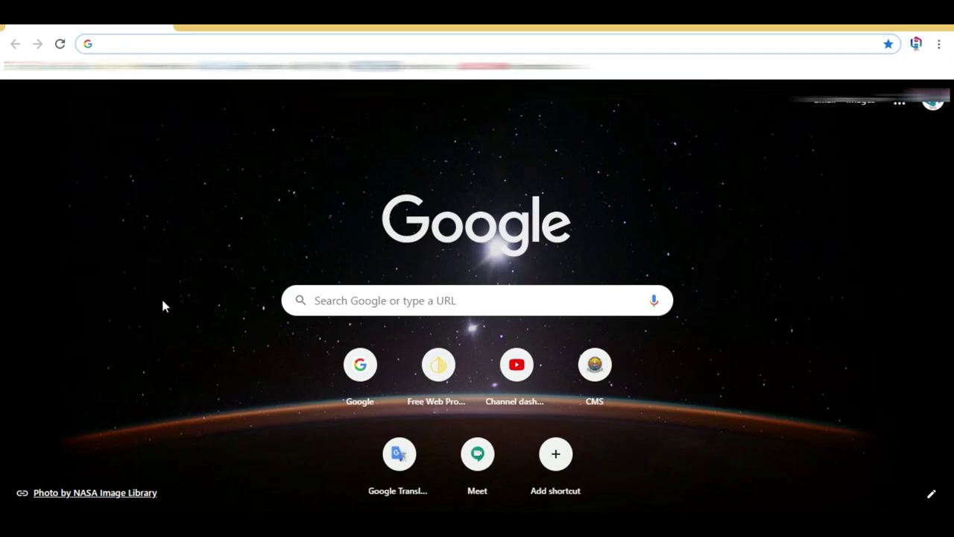
Go from google.com to the Google Sheets home page through the Google apps grid.
type("goo")
key("Return")
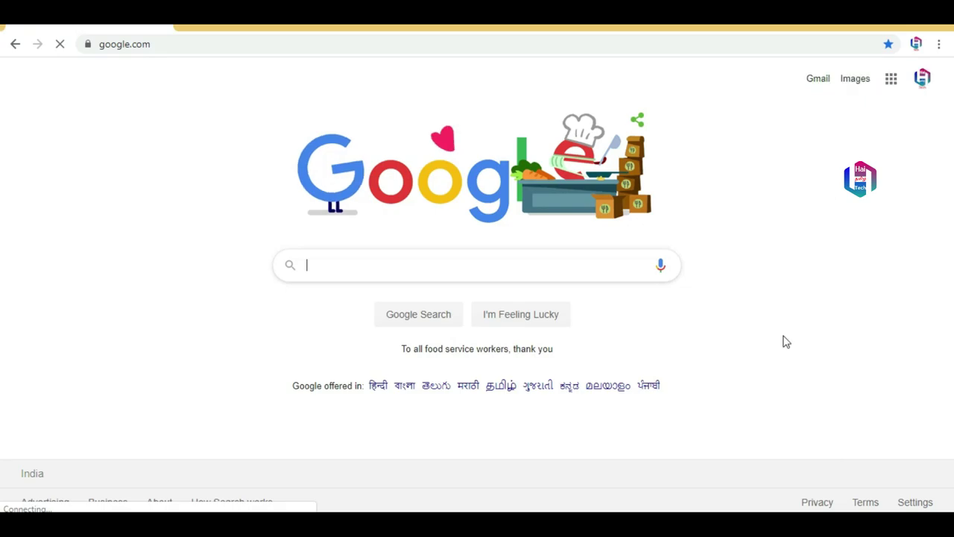
left_click(897, 84)
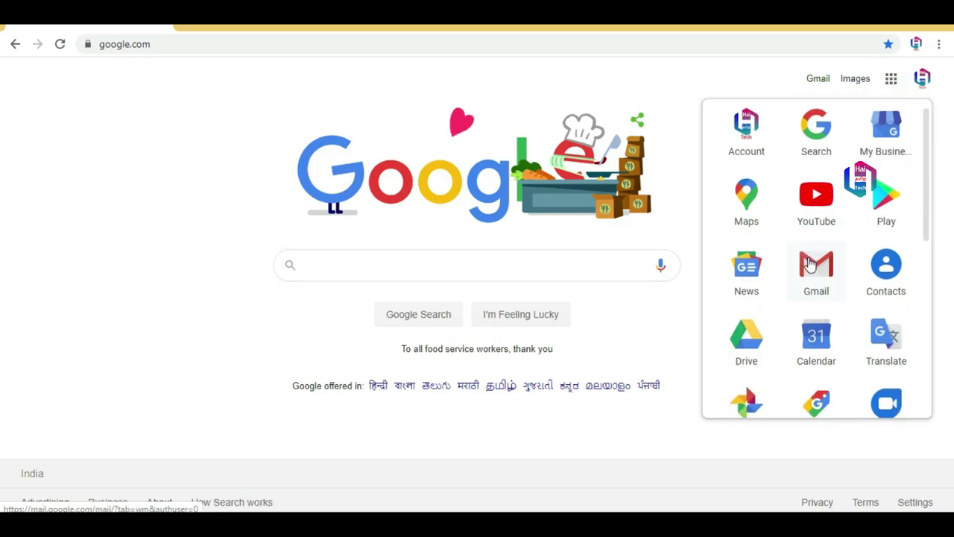
scroll(810, 265, "down", 5)
scroll(810, 266, "up", 2)
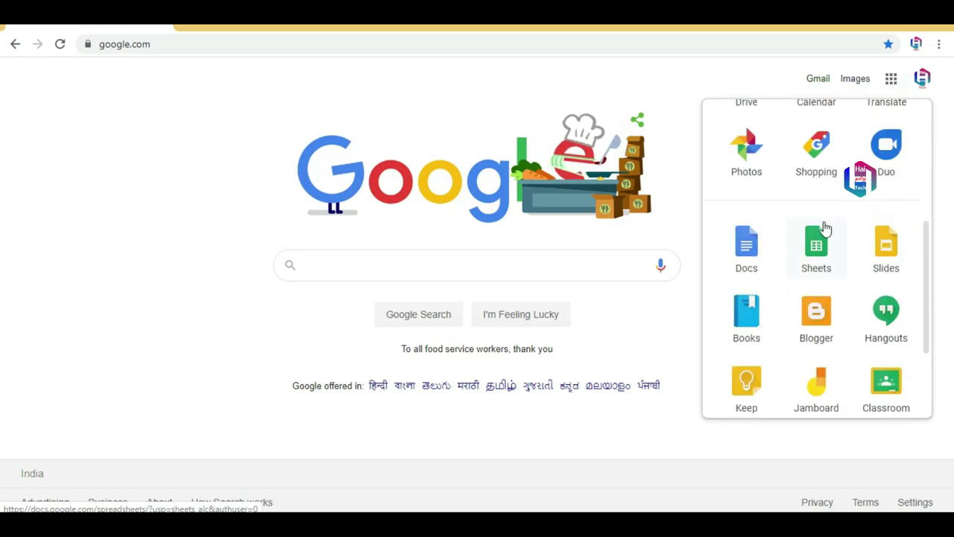
left_click(829, 259)
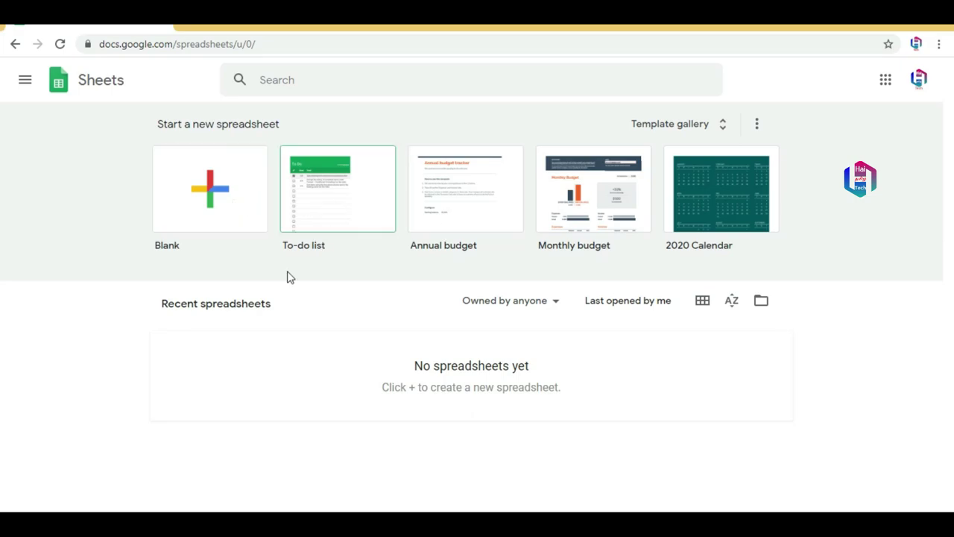
Start a blank spreadsheet and title it 'Daily Data'.
left_click(209, 224)
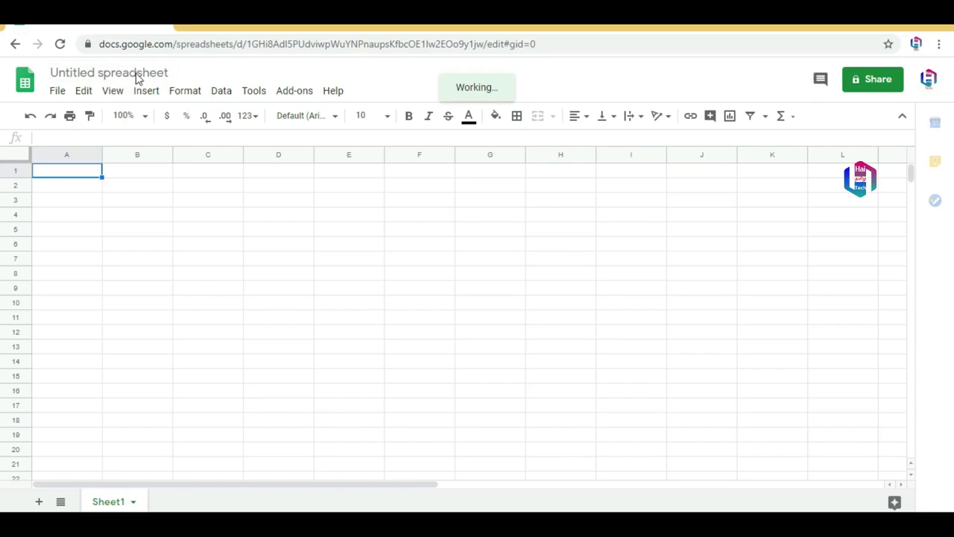
left_click(138, 73)
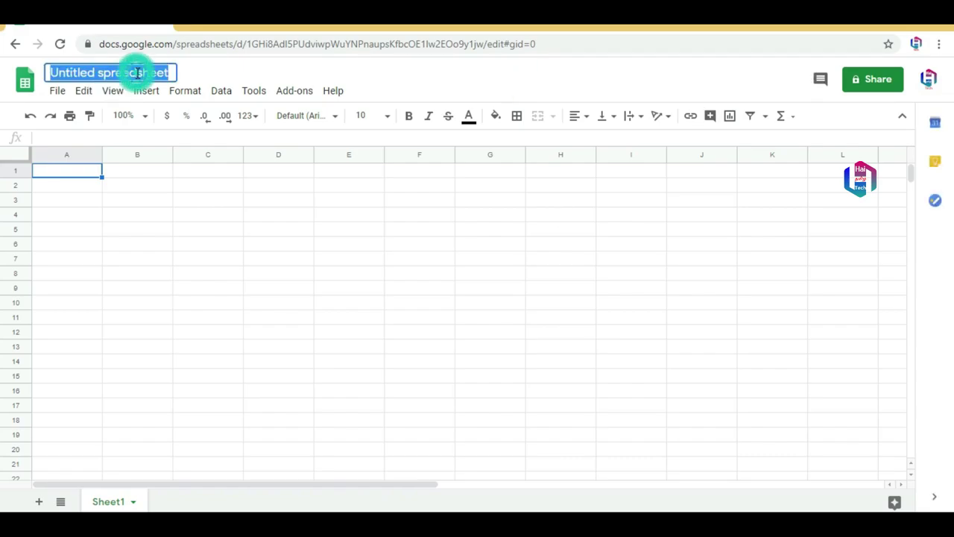
type("Daily ")
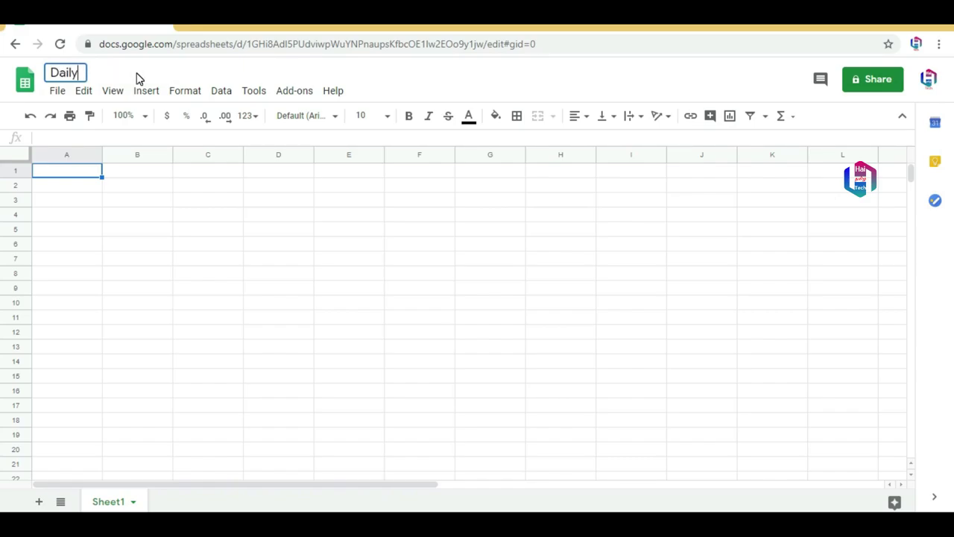
type("Data")
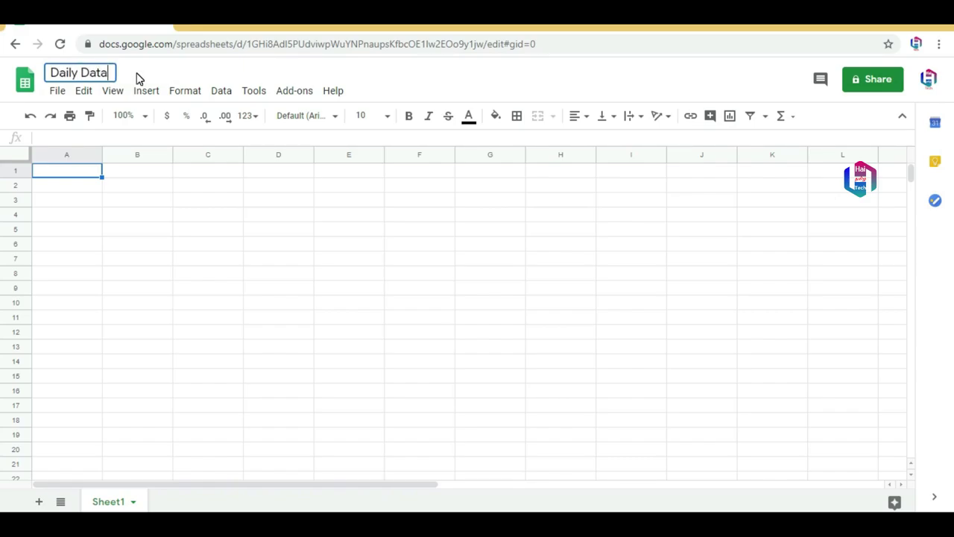
left_click(168, 216)
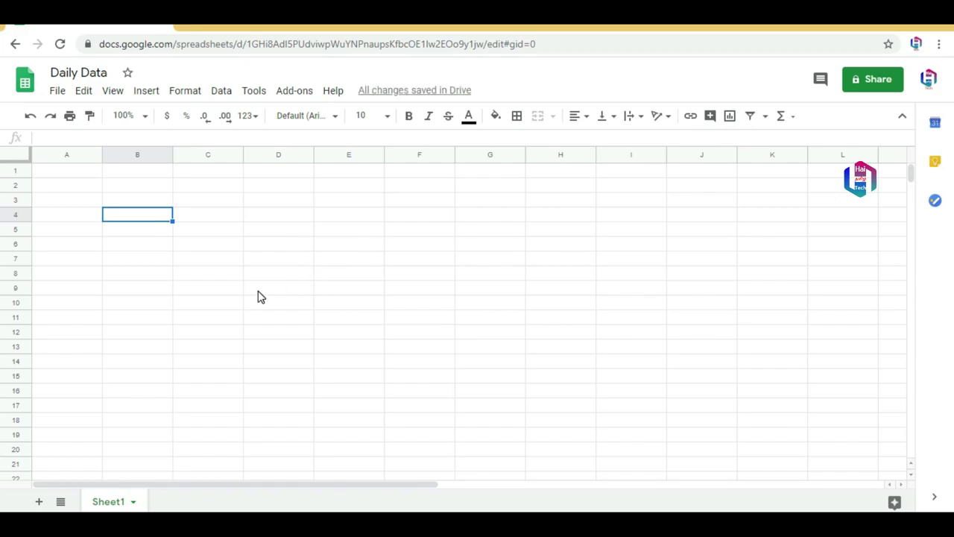
Enter headings S.No in A4 and Date in B4, narrowing column A to fit.
left_click(81, 215)
type("S.N")
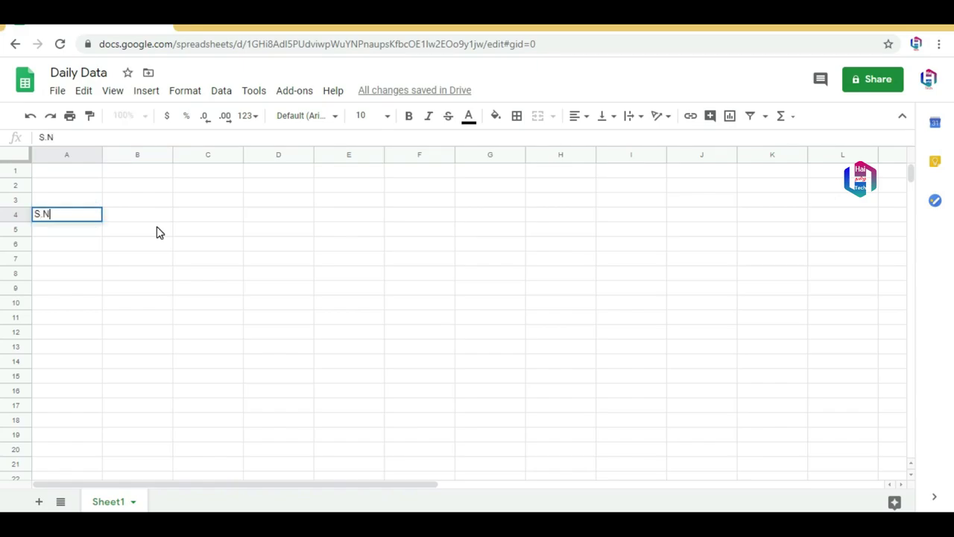
type("o")
left_click(127, 215)
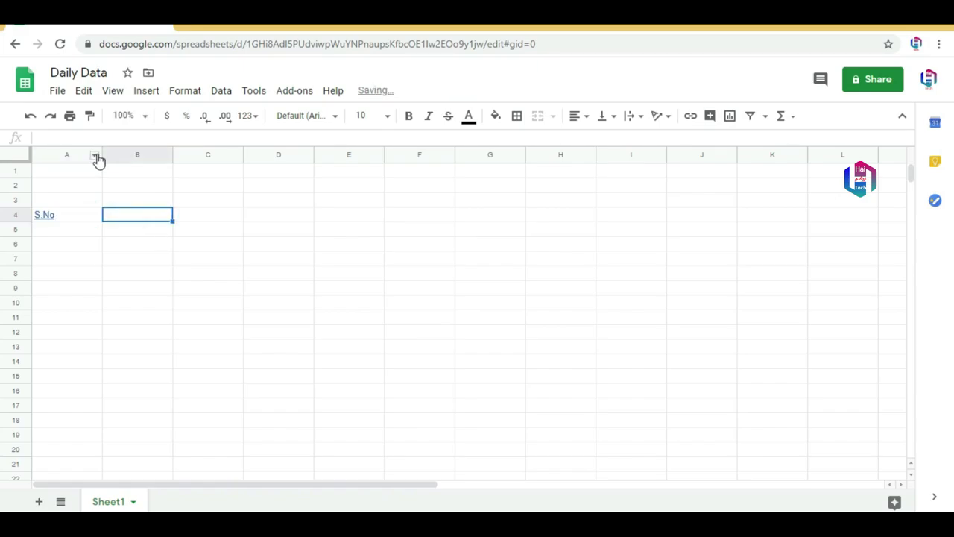
left_click_drag(101, 154, 70, 152)
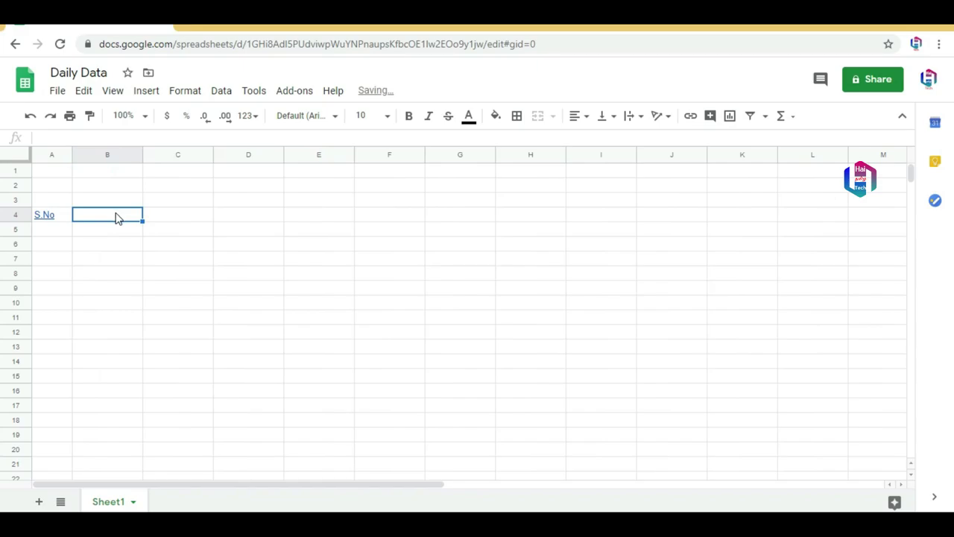
type("Date")
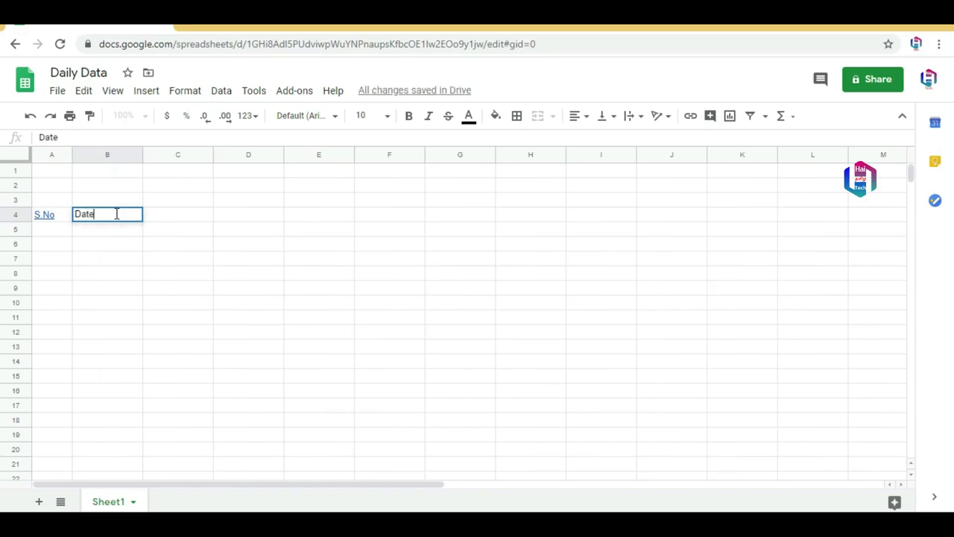
left_click(189, 214)
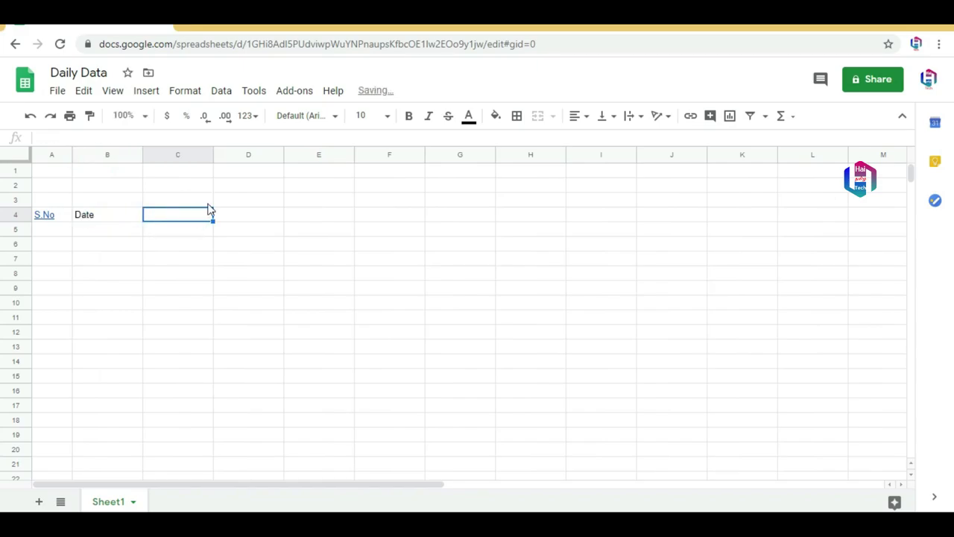
Widen columns C and D, then enter the Amount heading in D4 and Details in C4.
left_click_drag(213, 152, 324, 152)
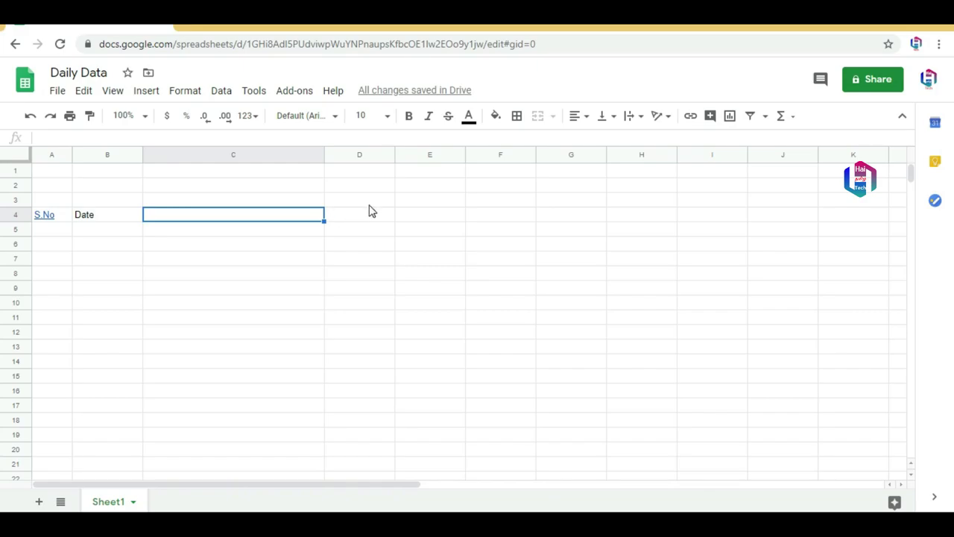
mouse_move(394, 154)
left_click_drag(393, 155, 434, 154)
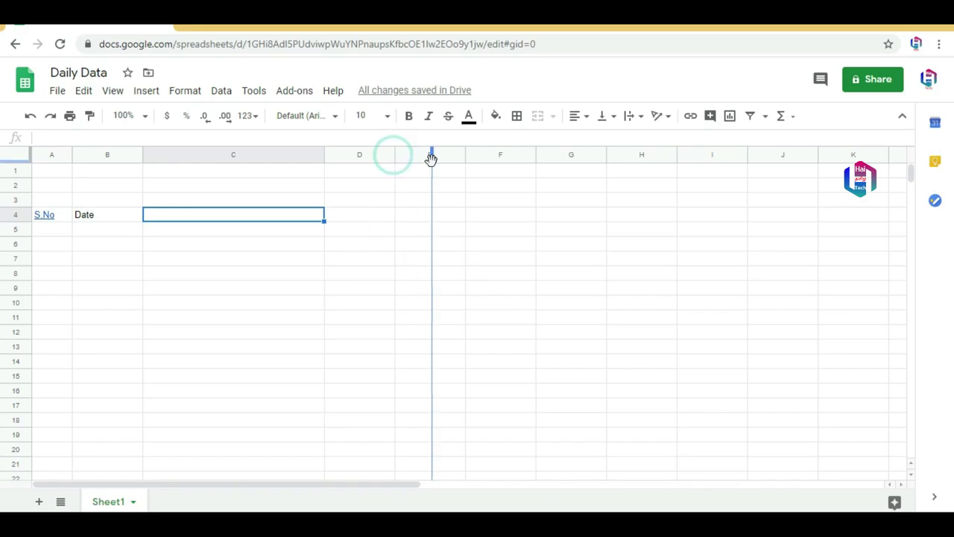
left_click(366, 216)
type("Am")
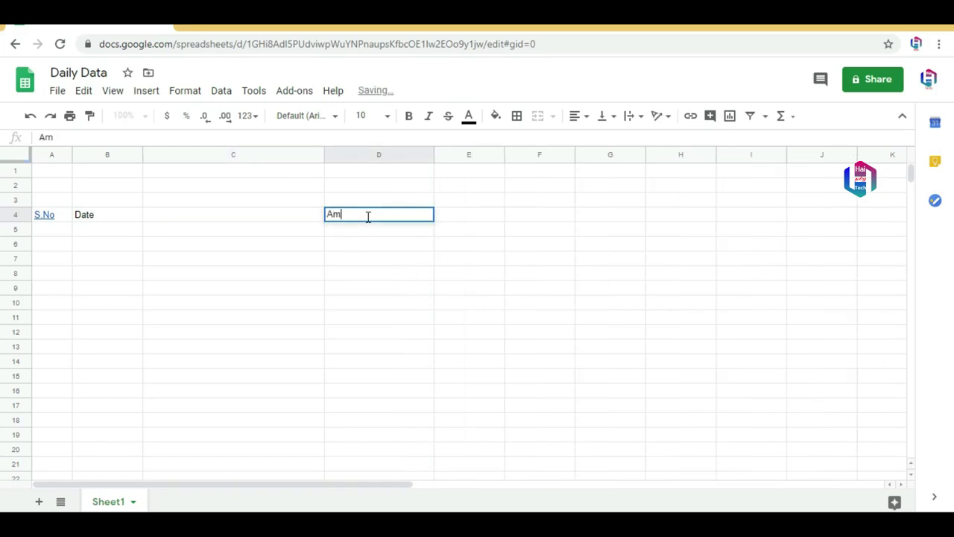
type("ount")
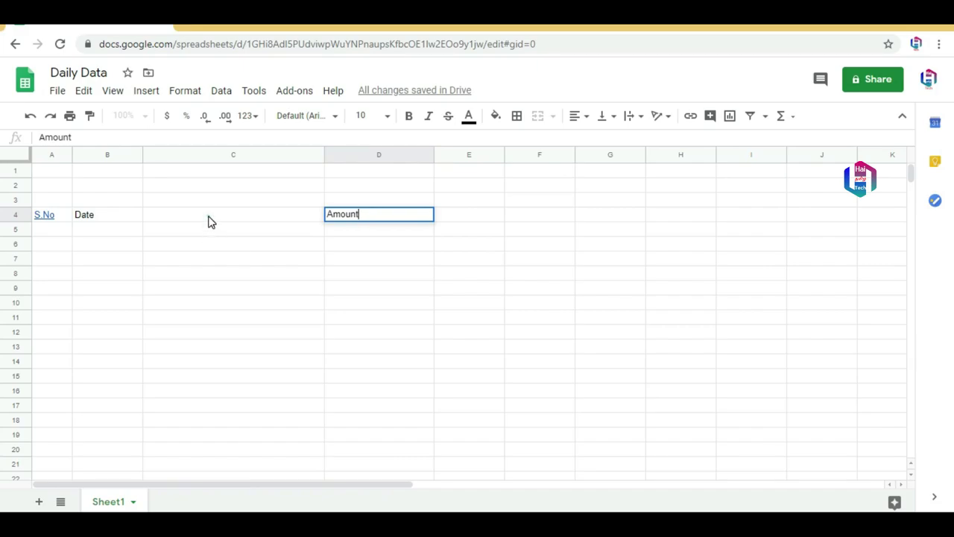
left_click(208, 216)
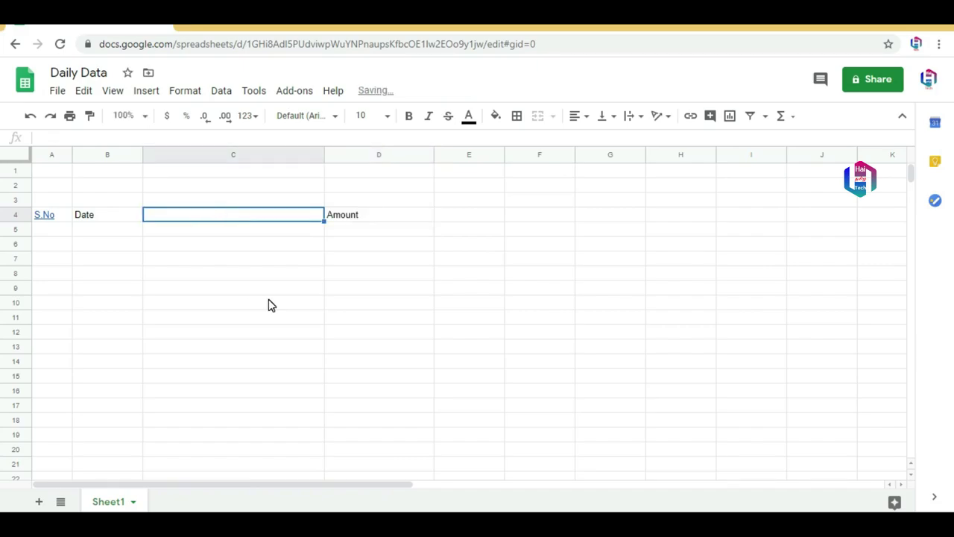
type("D")
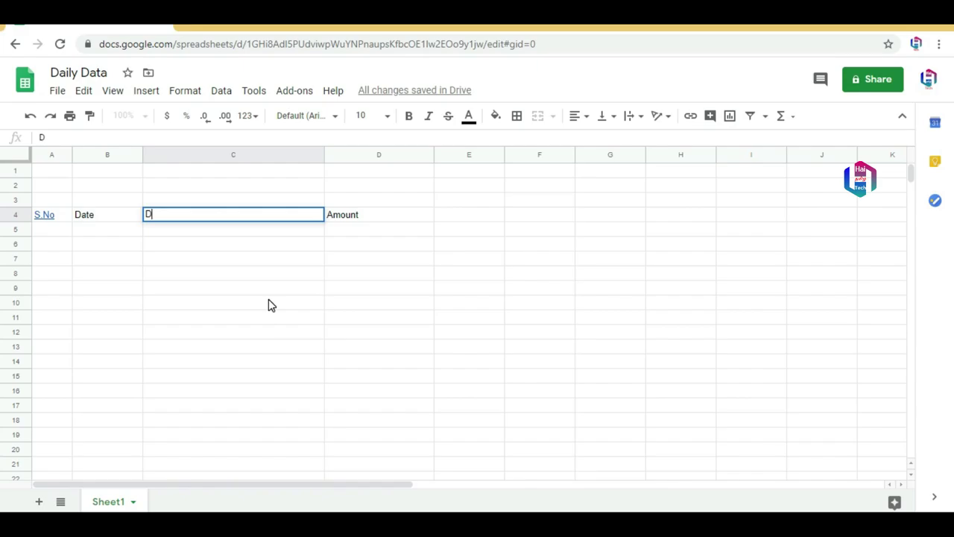
type("etails")
left_click(269, 301)
mouse_move(44, 215)
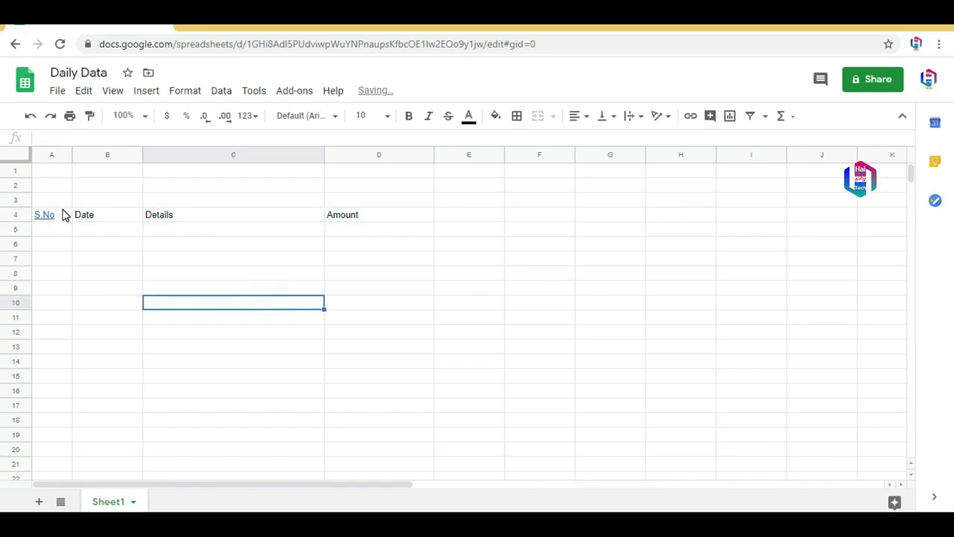
left_click_drag(63, 215, 360, 258)
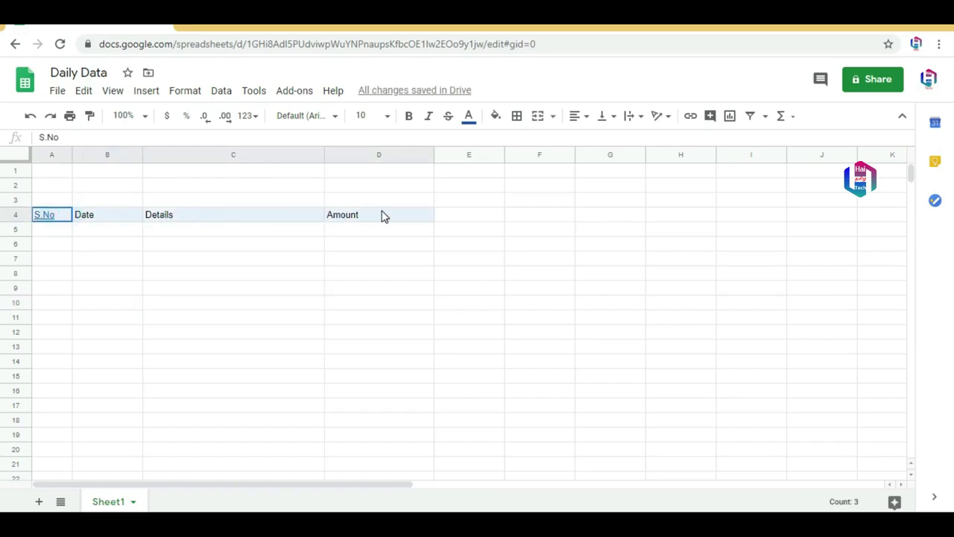
Apply All borders to the table from row 4 down to about row 30.
mouse_move(358, 351)
left_mouse_down()
mouse_move(369, 472)
mouse_move(371, 448)
left_mouse_up()
scroll(357, 333, "up", 3)
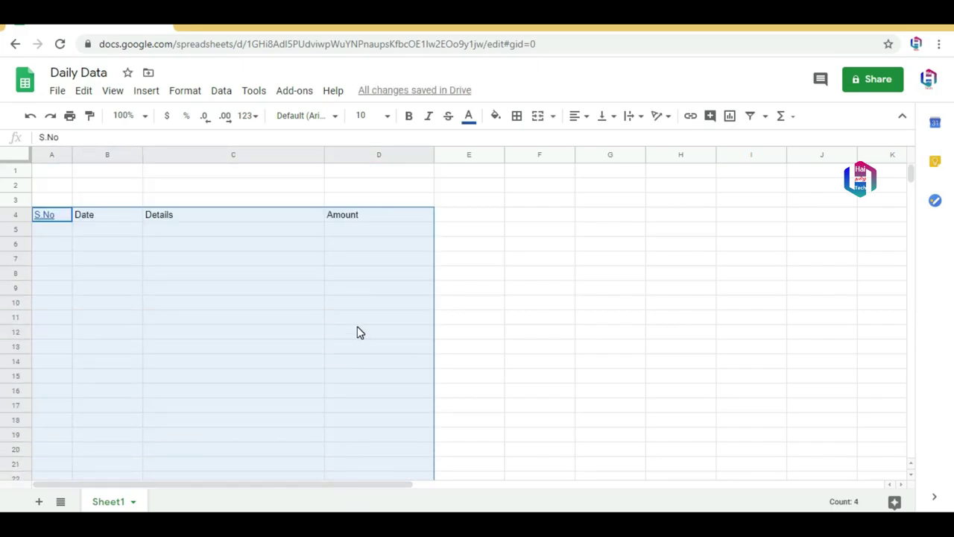
left_click(516, 117)
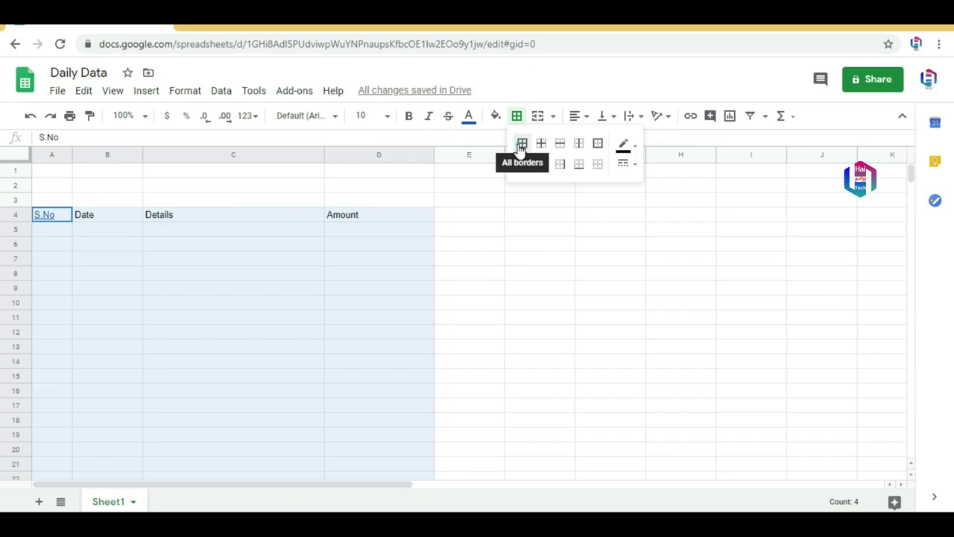
left_click(521, 144)
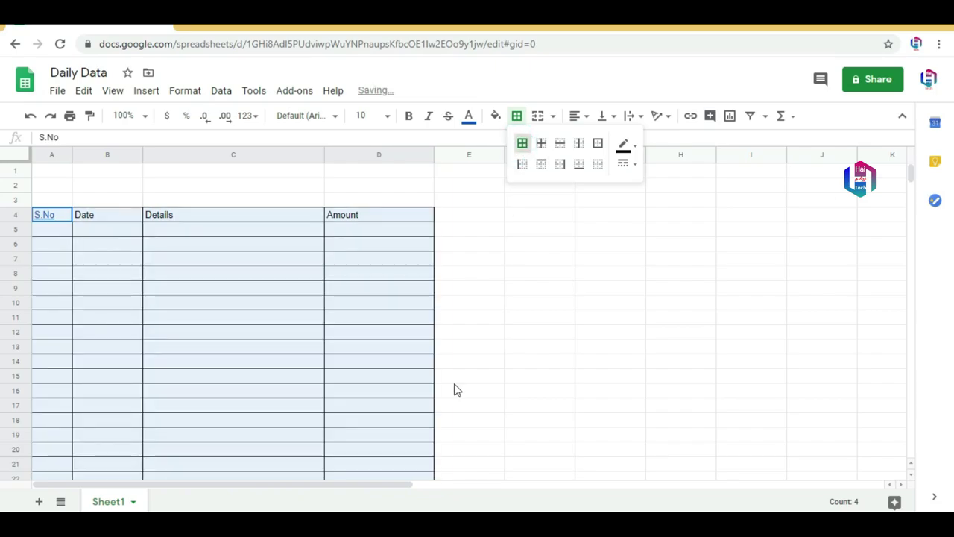
left_click(63, 232)
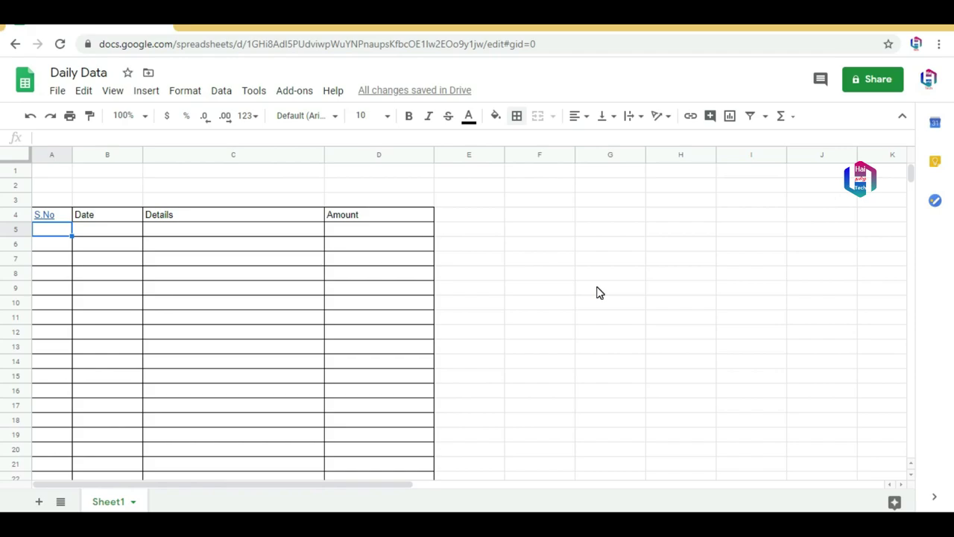
Enter serial numbers 1 and 2 in A5:A6 and centre column A.
type("1")
key("Return")
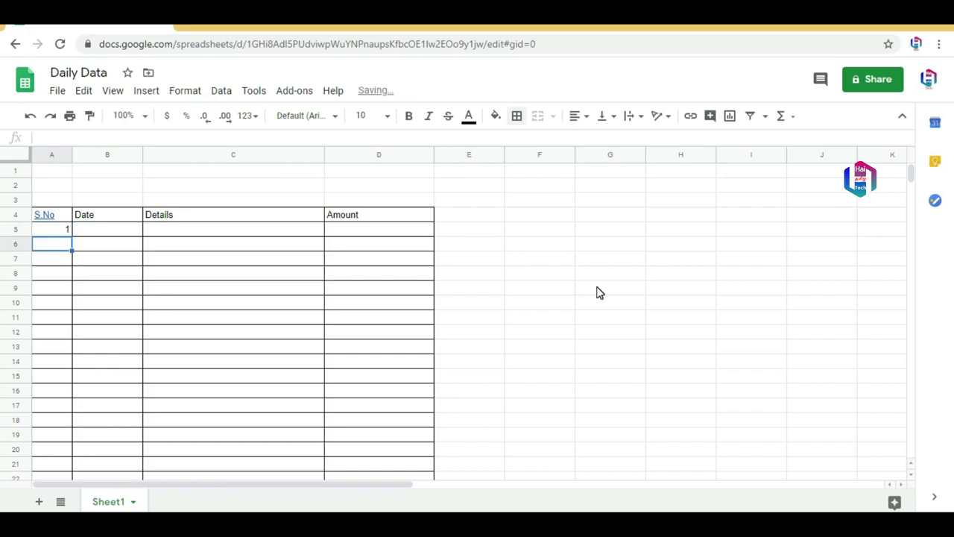
type("2")
key("Return")
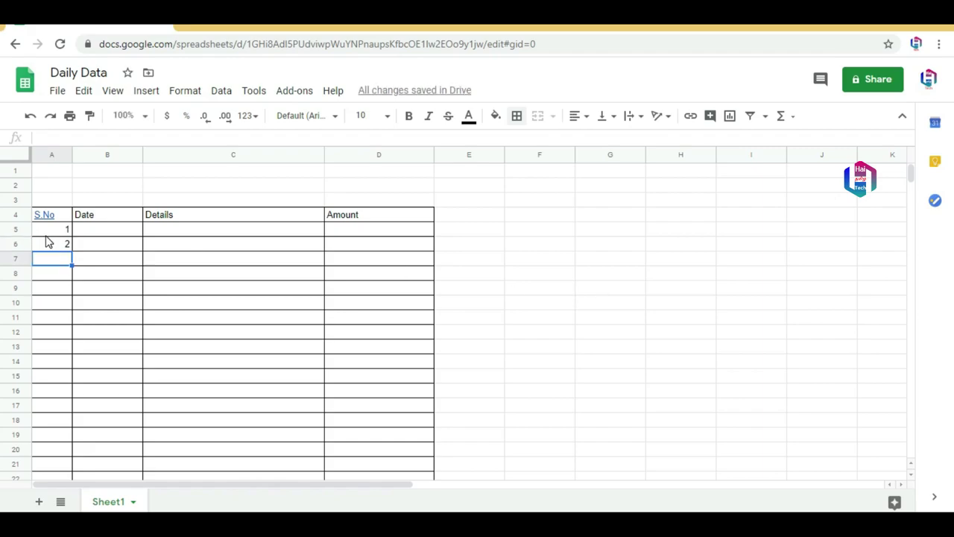
left_click(51, 154)
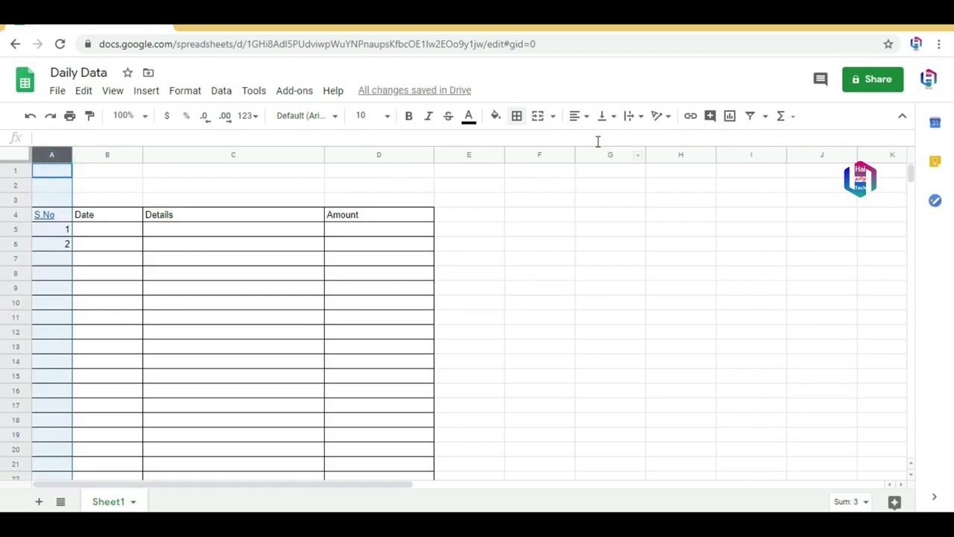
left_click(579, 117)
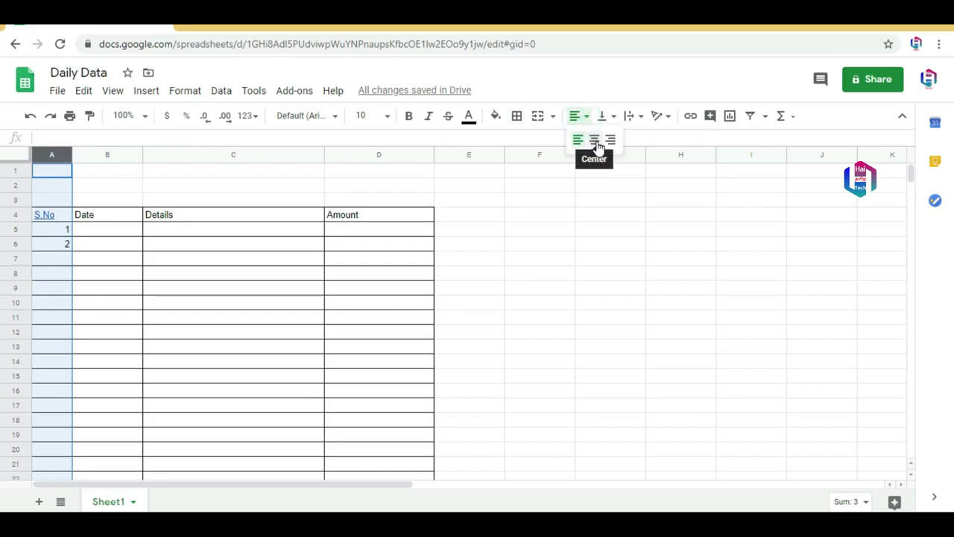
left_click(594, 140)
Fill the serial number series down column A to 25.
left_click(63, 234)
left_click_drag(65, 235, 64, 243)
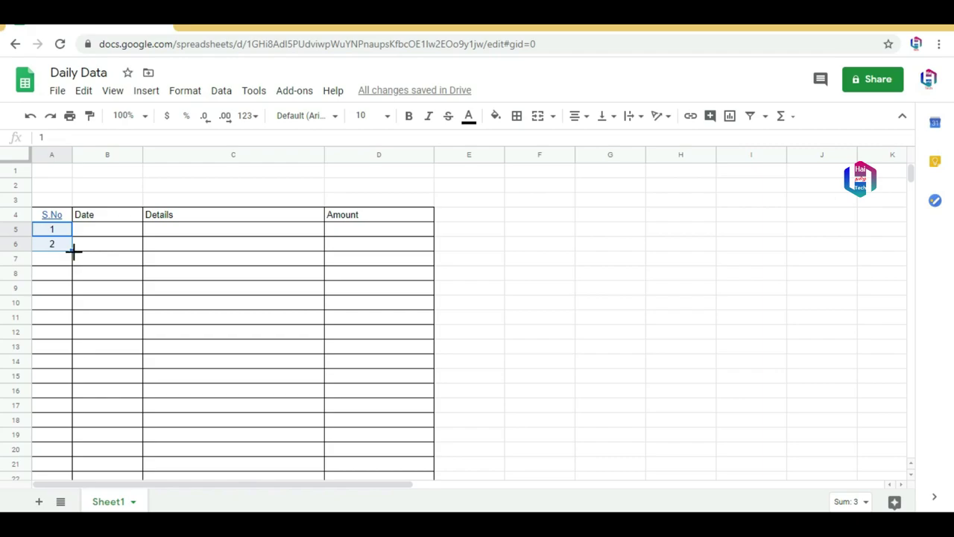
left_click_drag(74, 250, 64, 465)
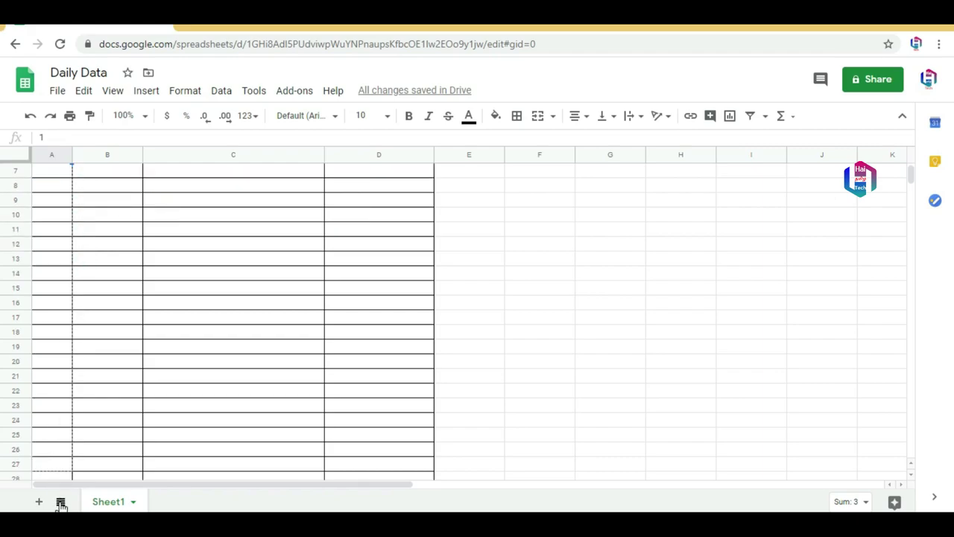
left_click_drag(64, 464, 64, 440)
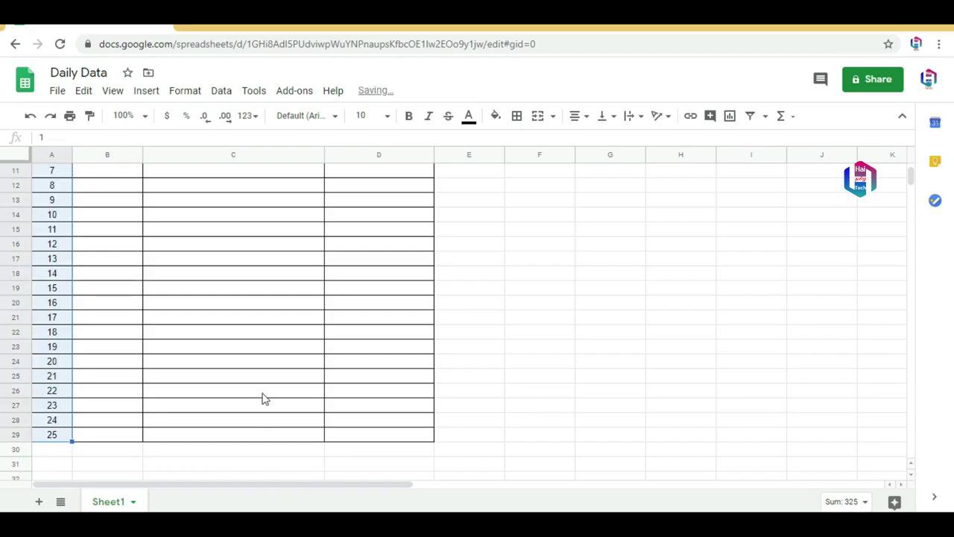
scroll(261, 381, "up", 5)
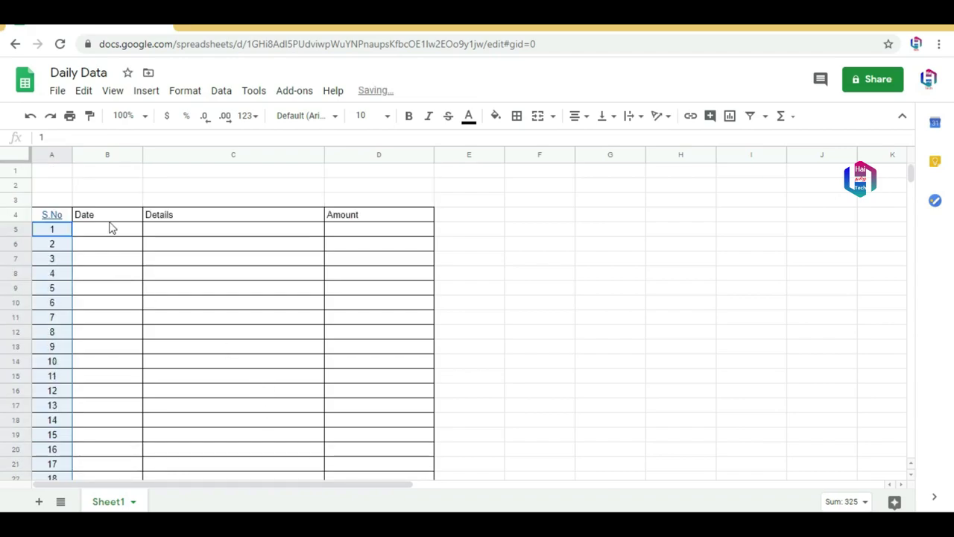
Centre the Date, Details and Amount headers in B4:D4.
left_click_drag(108, 215, 341, 216)
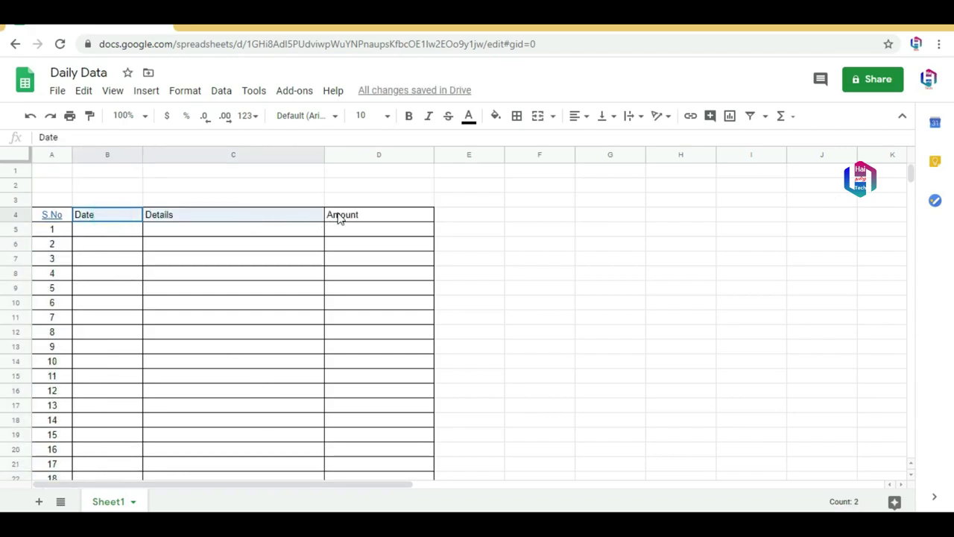
left_click(579, 117)
left_click(594, 139)
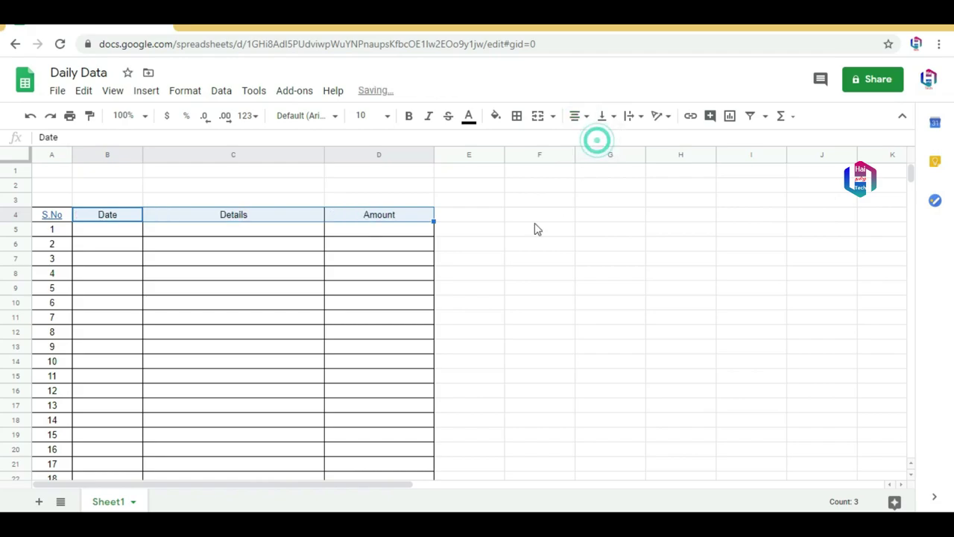
left_click(457, 276)
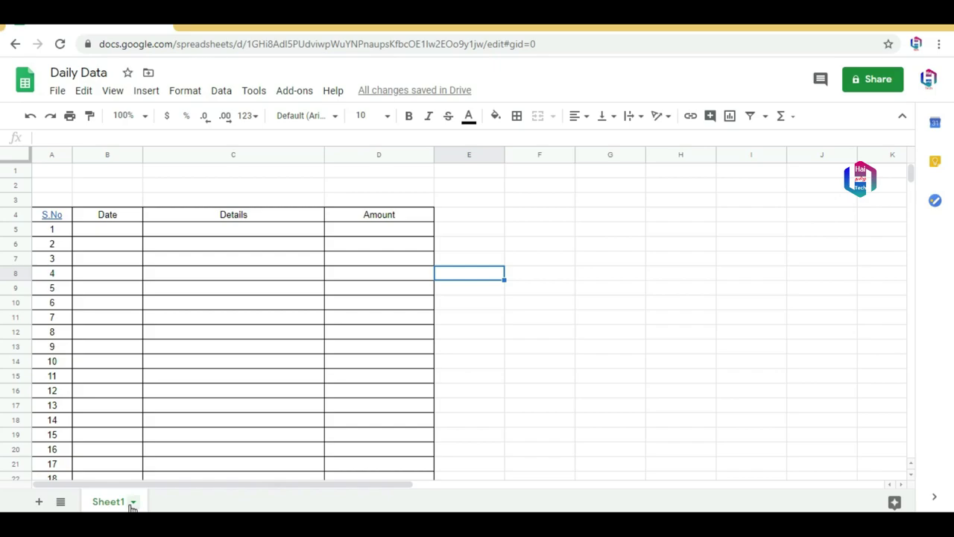
Rename Sheet1 to A.
left_click(132, 502)
left_click(139, 326)
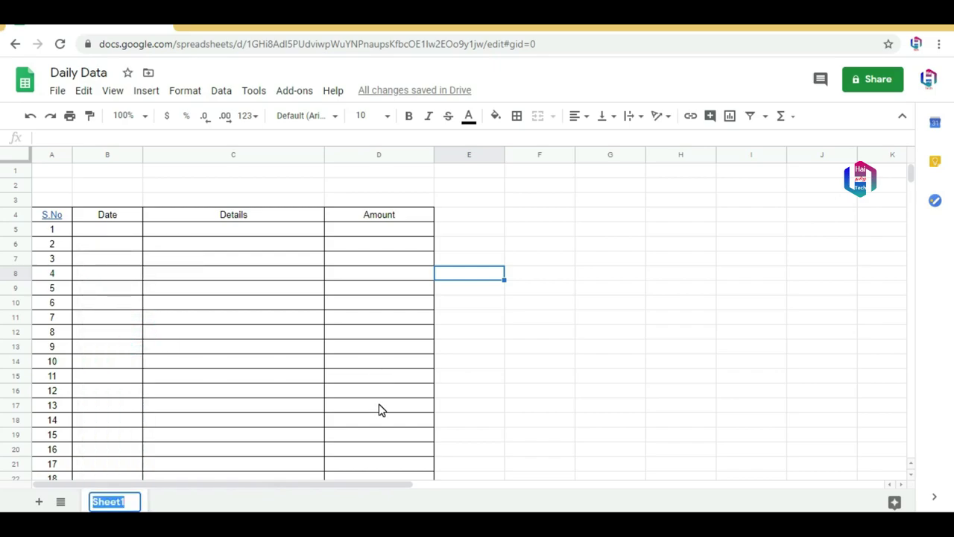
type("a")
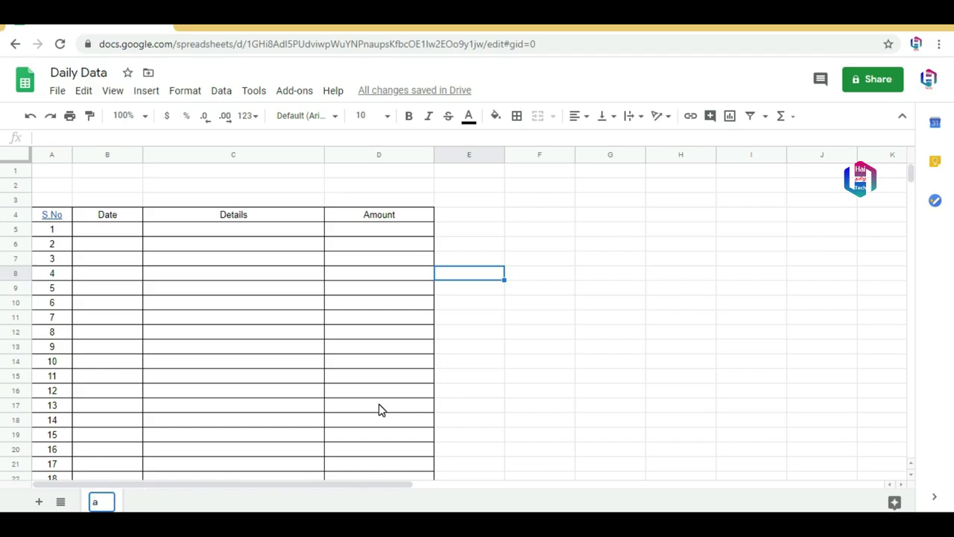
key("BackSpace")
type("A")
left_click(472, 381)
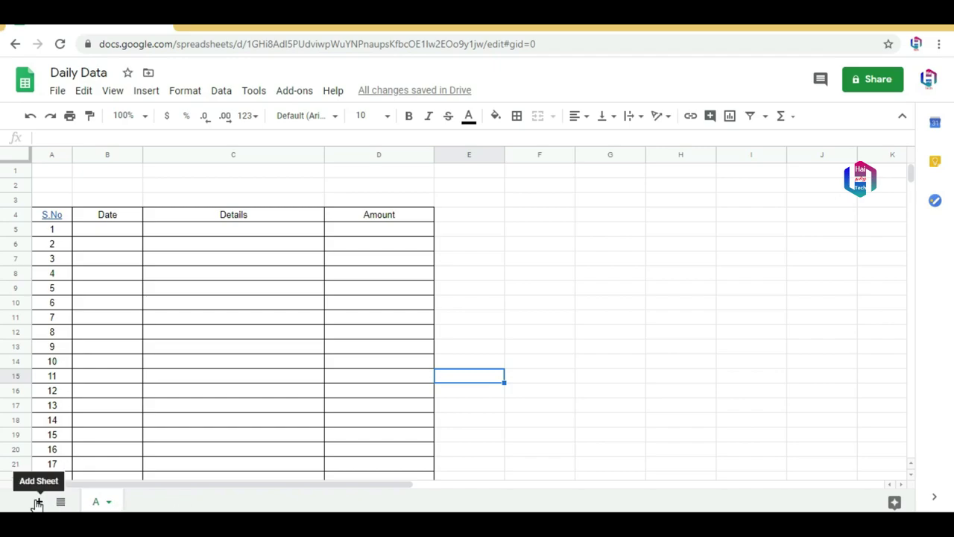
Duplicate sheet A, name the copy B, and return to sheet A.
left_click(109, 503)
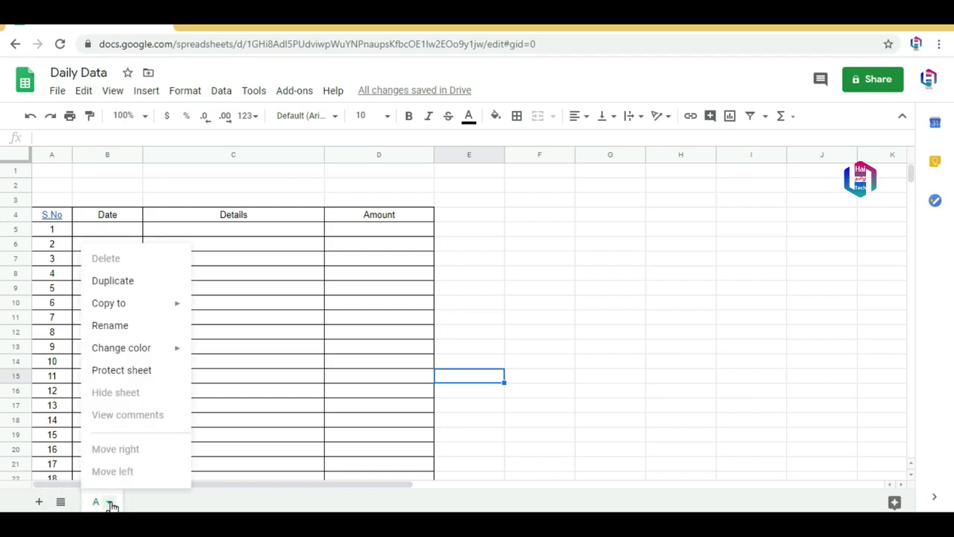
mouse_move(119, 302)
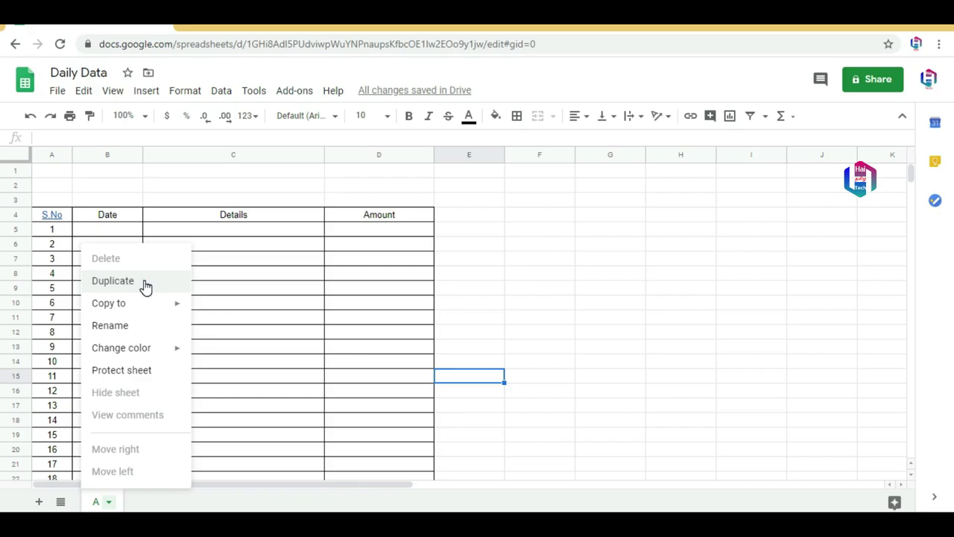
left_click(145, 283)
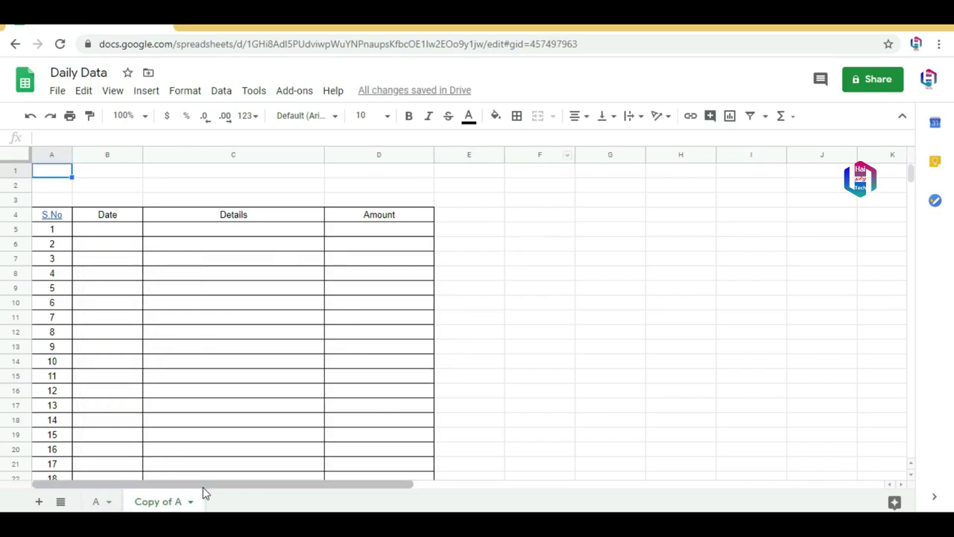
left_click(191, 501)
left_click(170, 323)
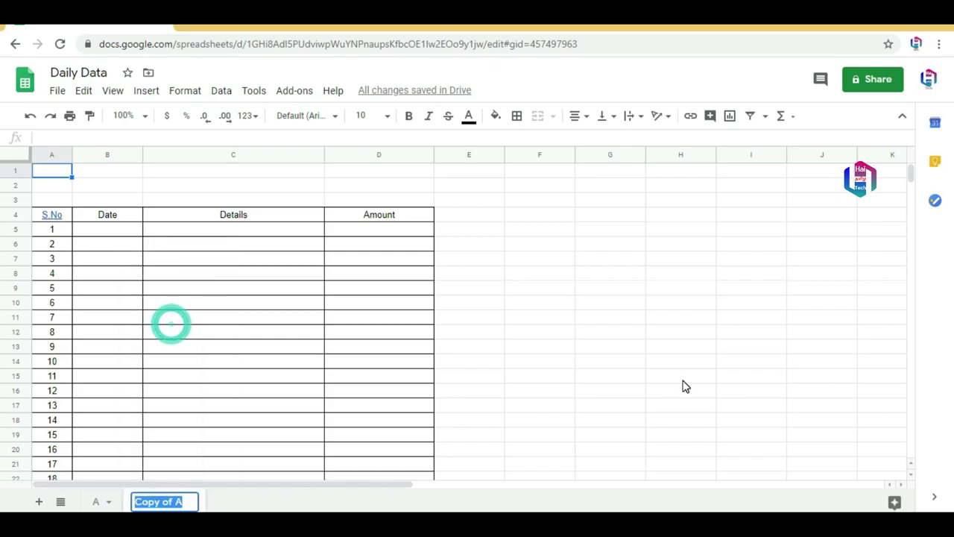
type("b")
key("BackSpace")
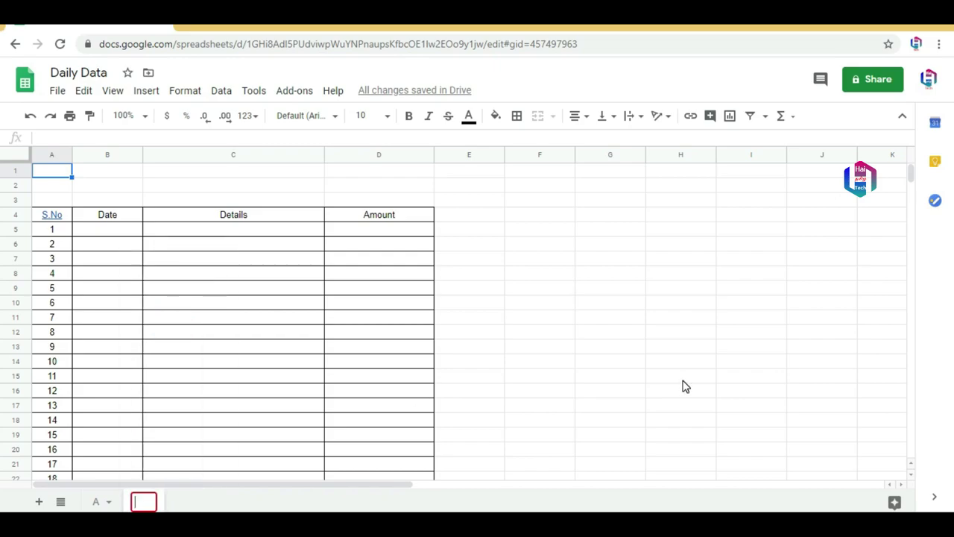
type("B")
left_click(685, 385)
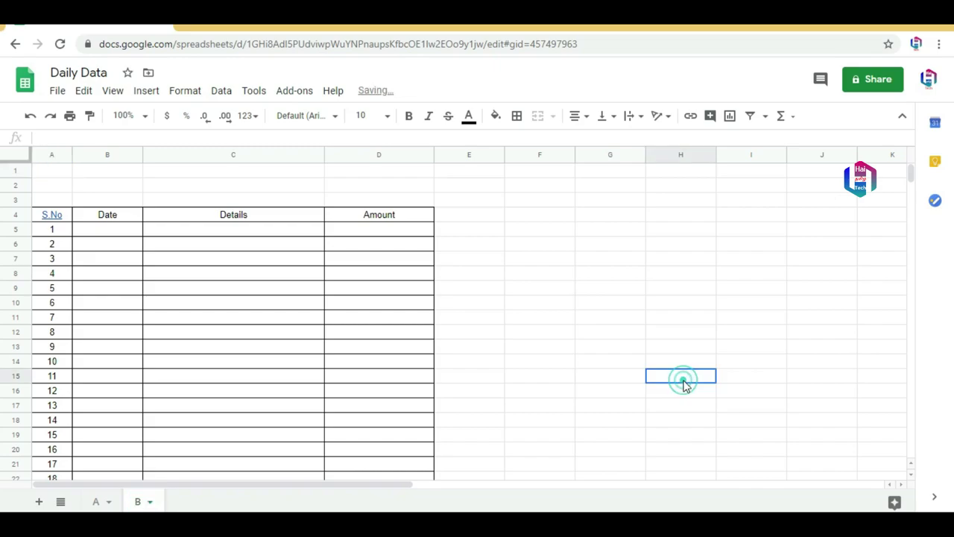
left_click(97, 501)
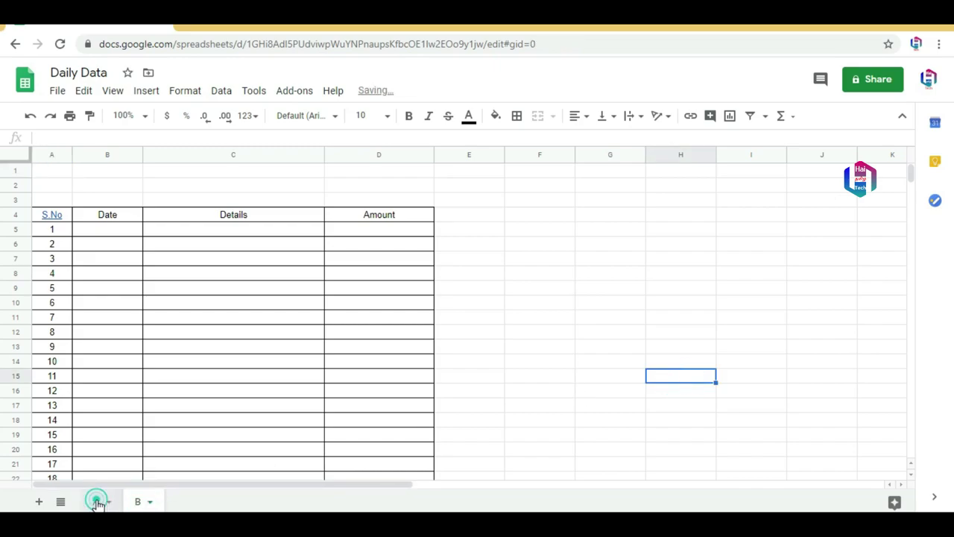
Enter the date 16-04-2020 in B5.
left_click(109, 232)
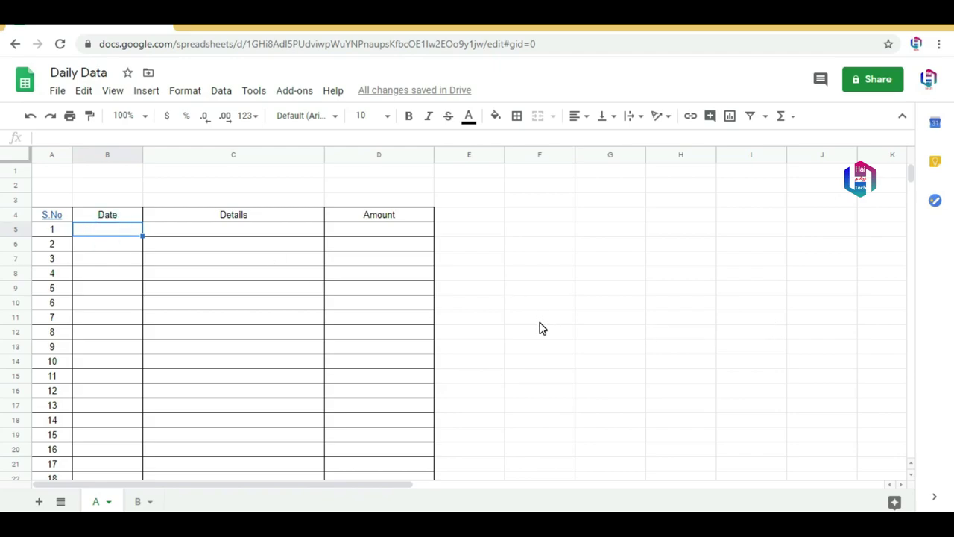
type("16-04")
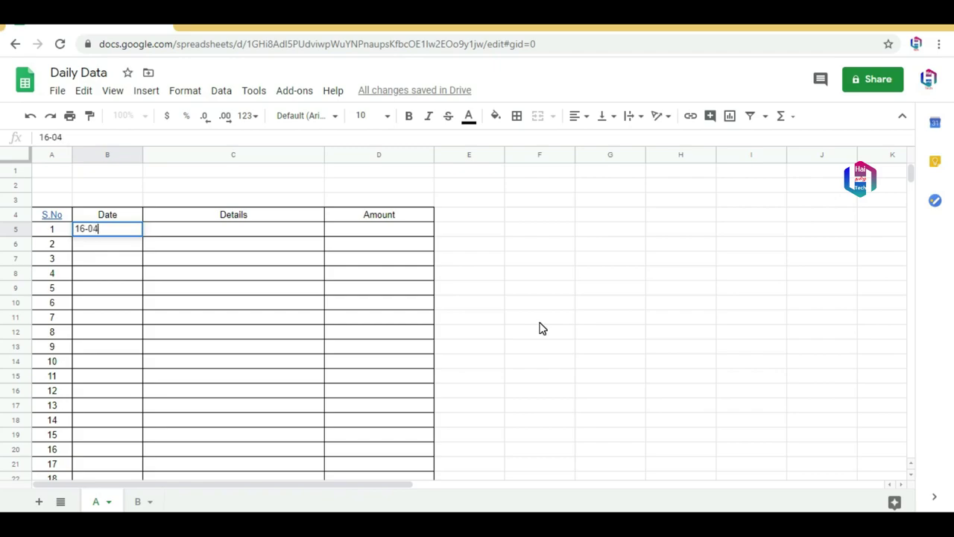
type("-22")
key("BackSpace")
type("020")
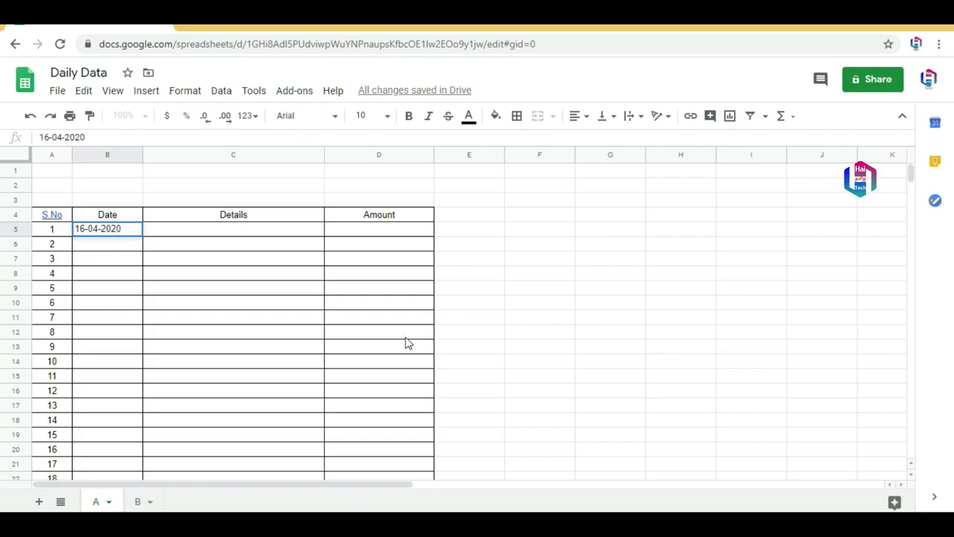
left_click(277, 319)
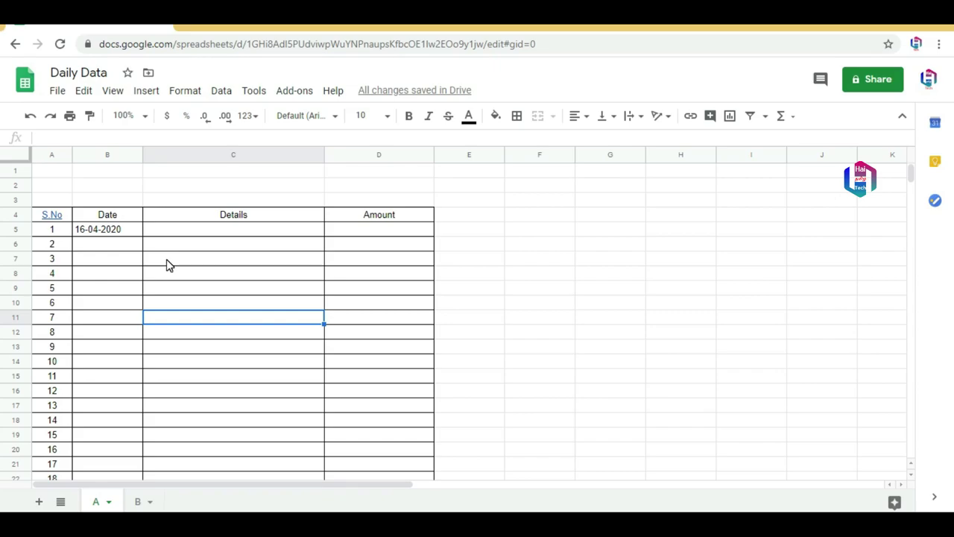
Put a person's name in C5, replacing 'DATA 1', and amount 7000 in D5.
left_click(216, 230)
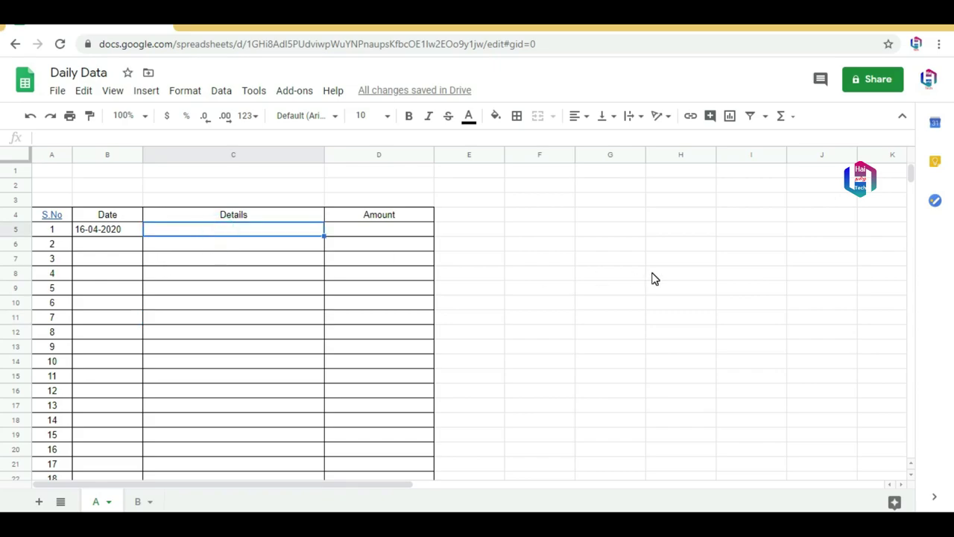
type("DATA 1")
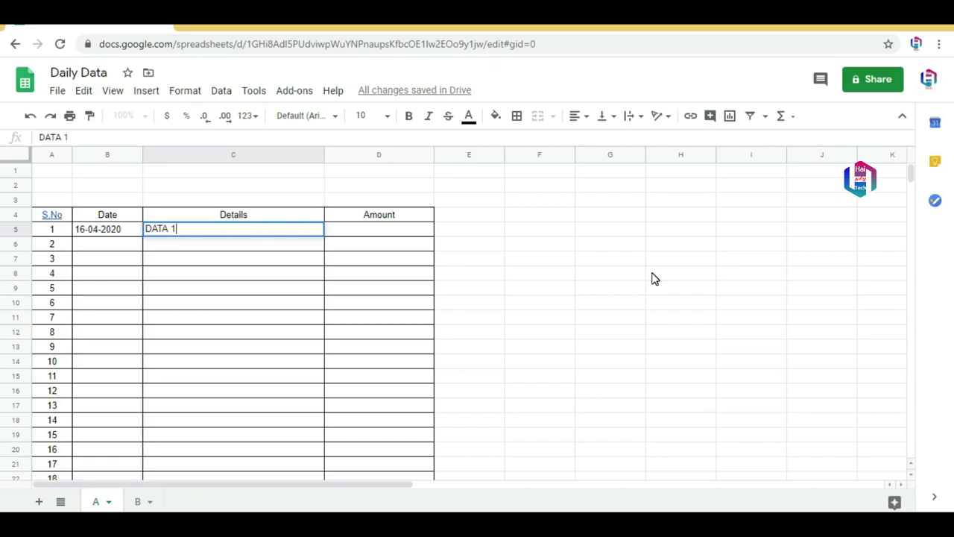
left_click(363, 228)
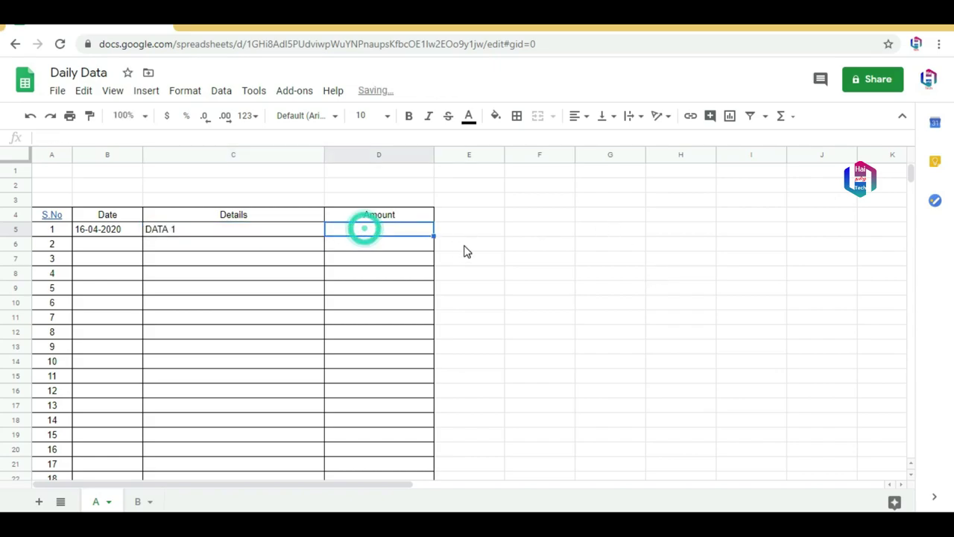
type("7000")
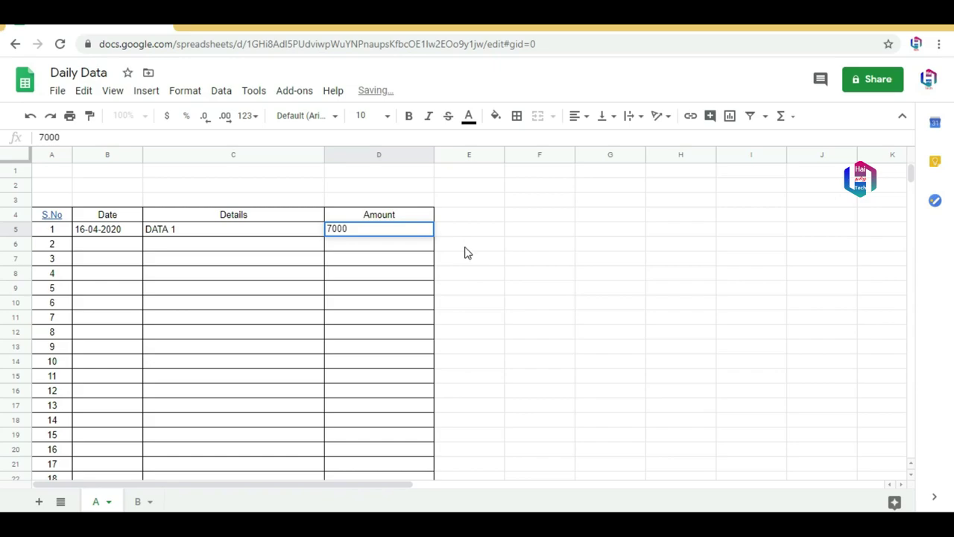
left_click(393, 273)
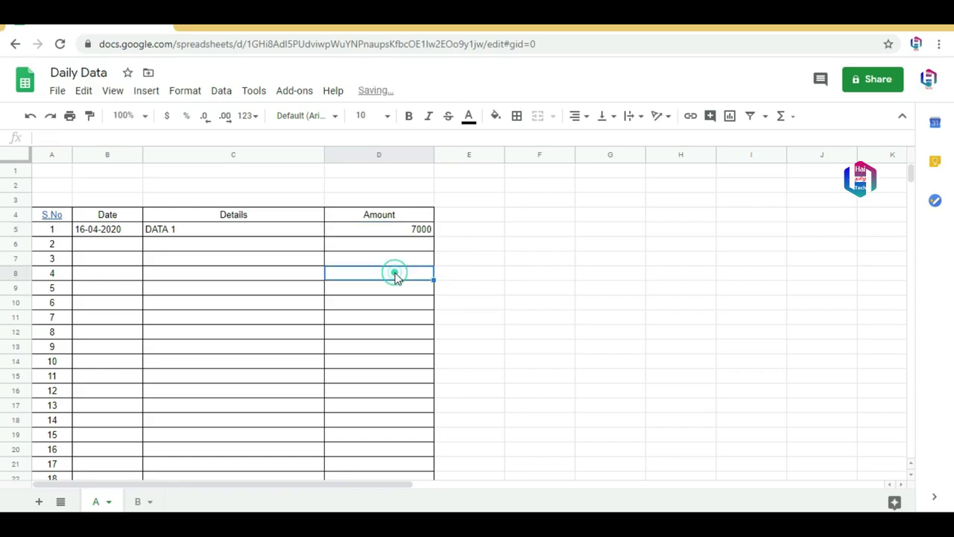
left_click(262, 236)
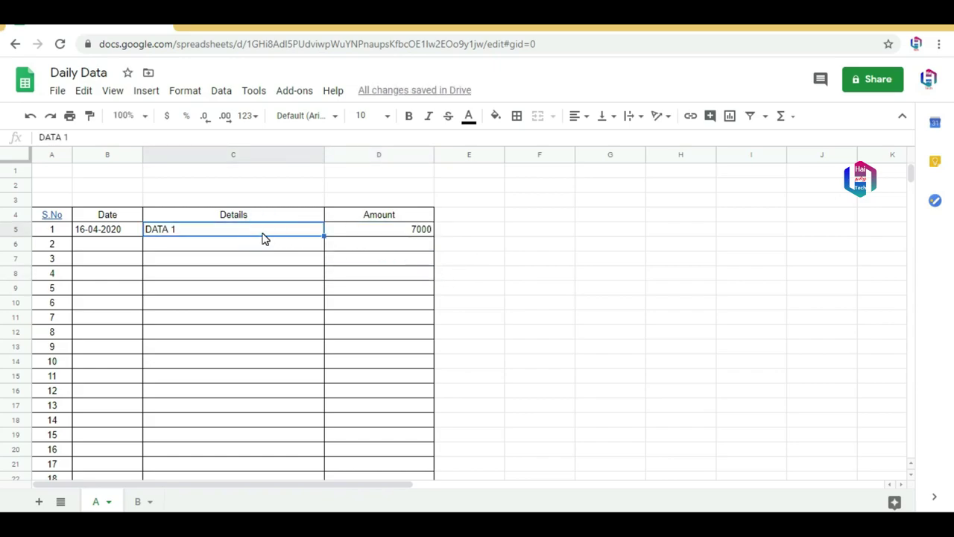
type("KUMA")
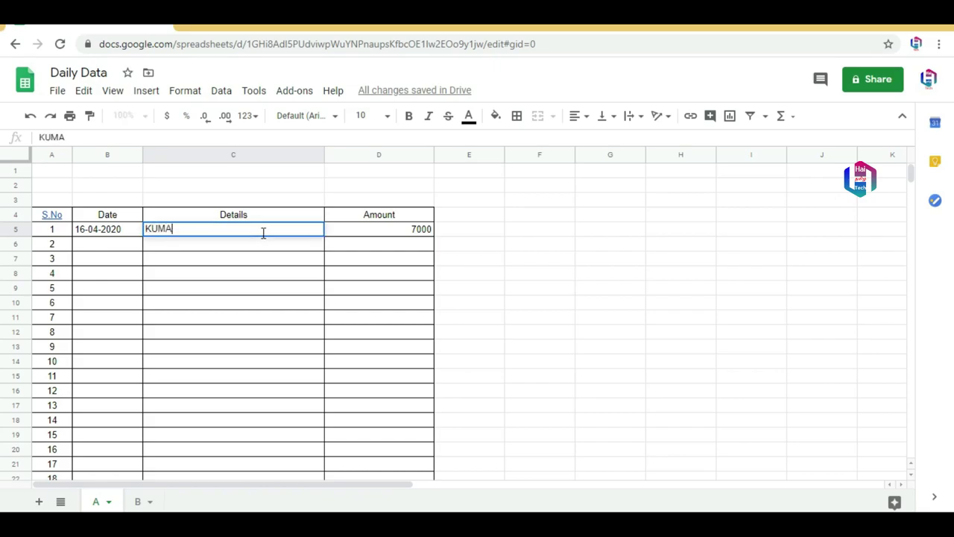
type("R")
left_click(266, 260)
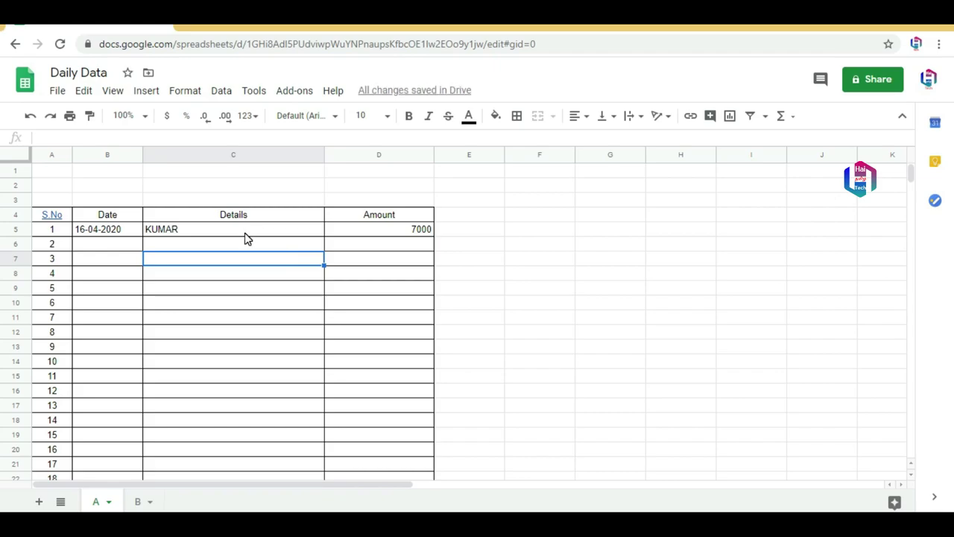
left_click(247, 232)
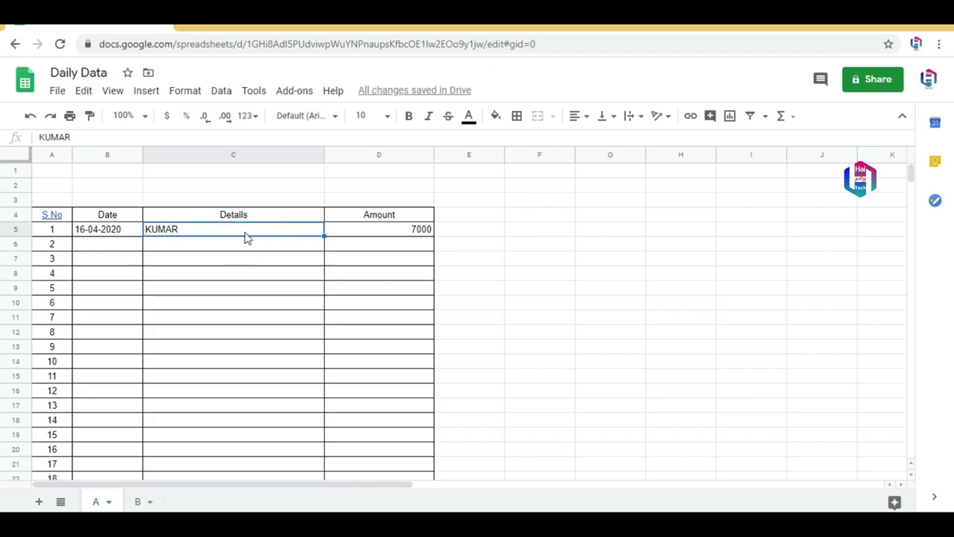
Fill row 6 with date 16-04-2020, a person's name in C6, and 6000 in D6.
left_click(130, 250)
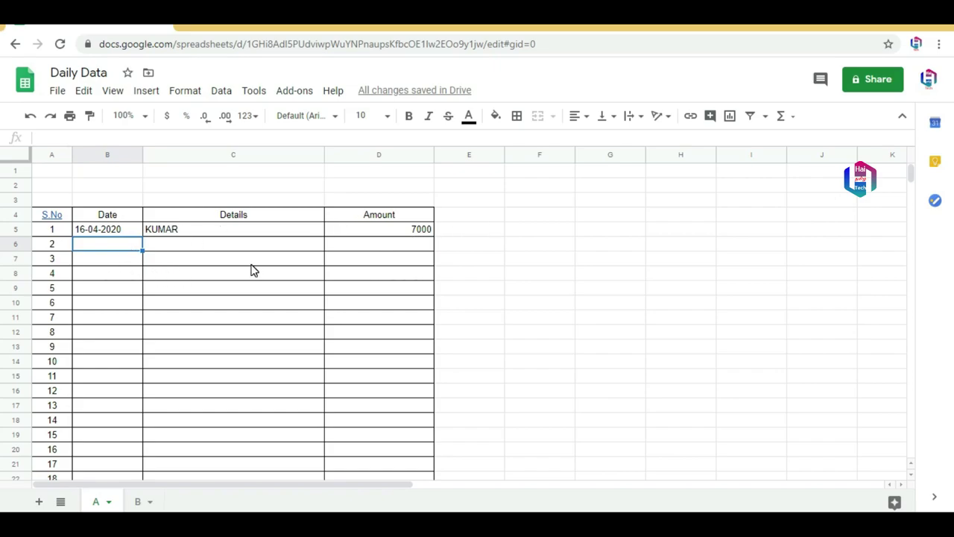
type("16")
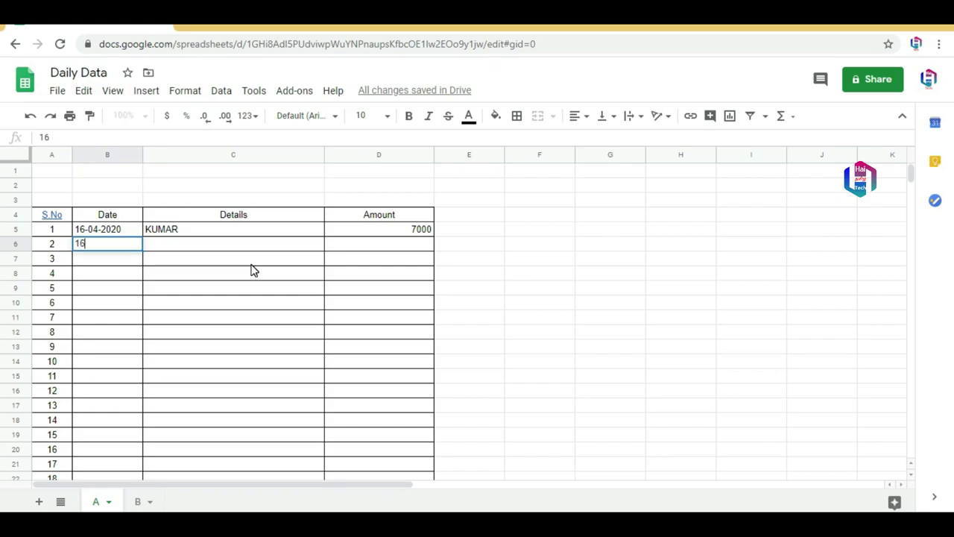
type("-04-202")
type("0")
left_click(237, 246)
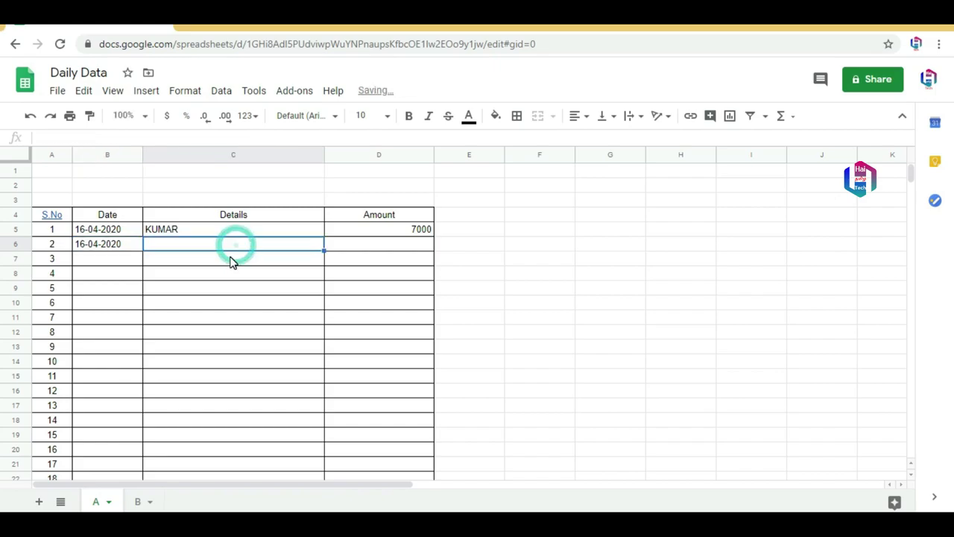
type("RAJA")
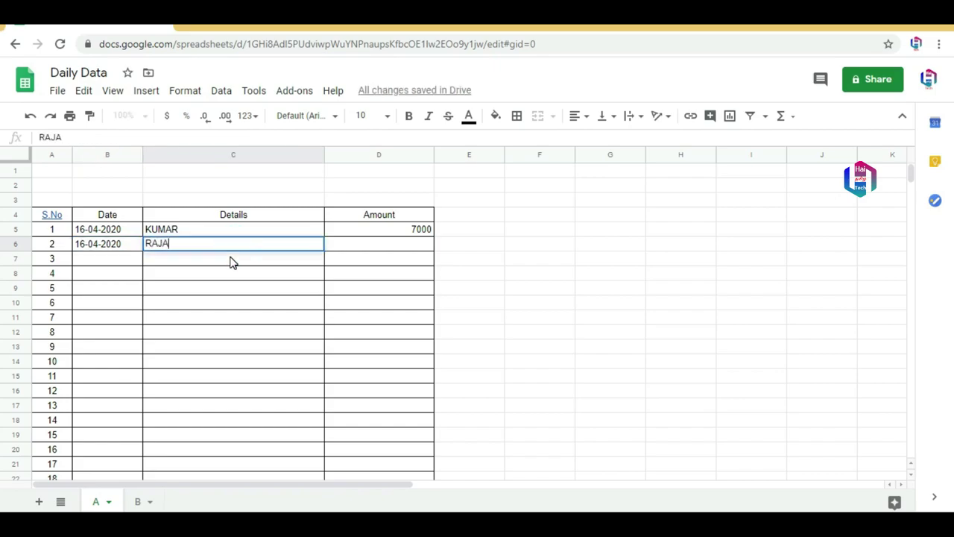
left_click(223, 276)
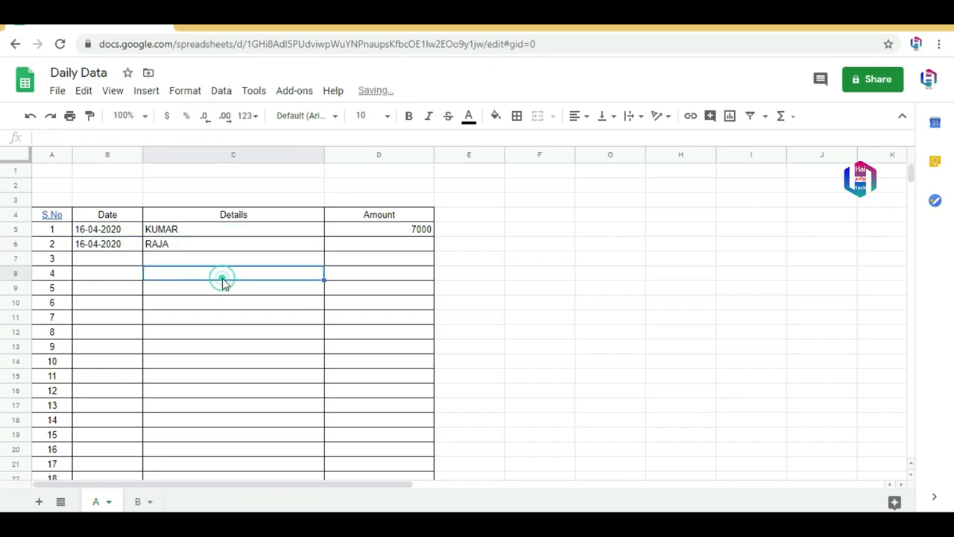
left_click(415, 249)
type("60")
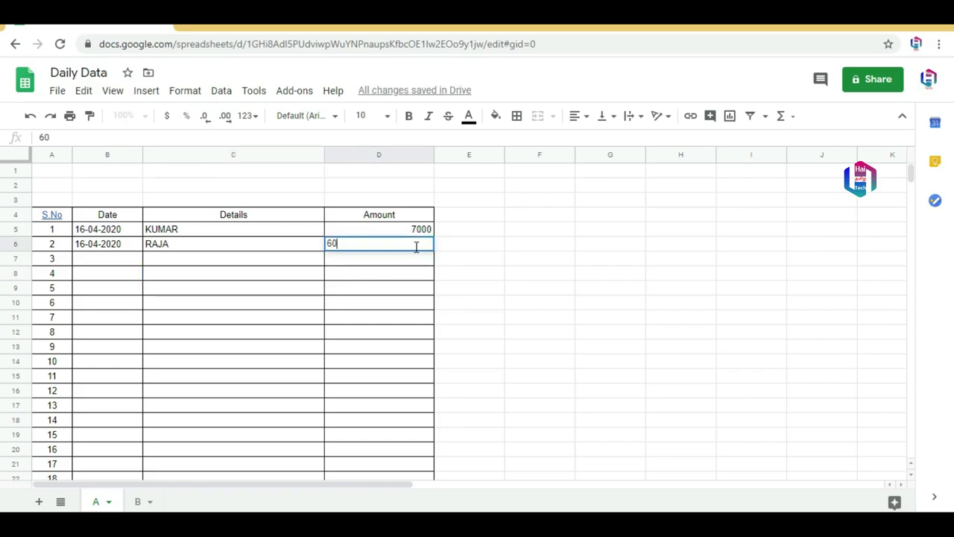
type("00")
left_click(354, 281)
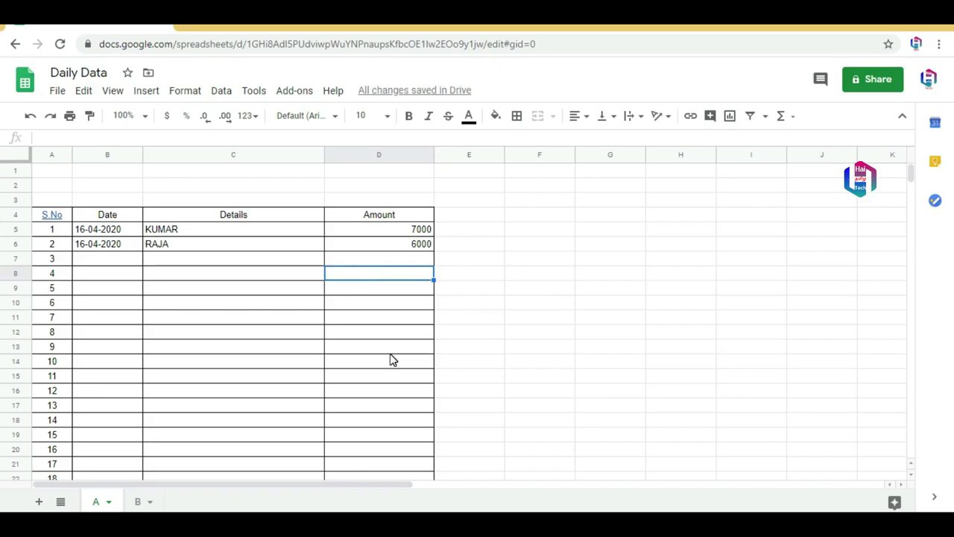
Label cell C30 below the table as TOTAL.
scroll(393, 360, "down", 2)
scroll(393, 360, "down", 3)
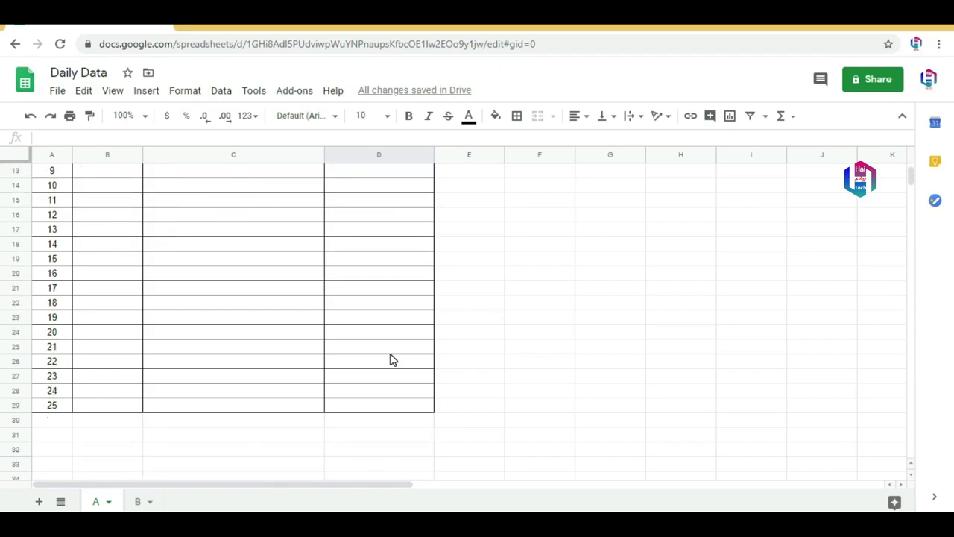
scroll(393, 360, "up", 1)
scroll(393, 360, "up", 4)
scroll(392, 360, "down", 3)
scroll(392, 358, "down", 2)
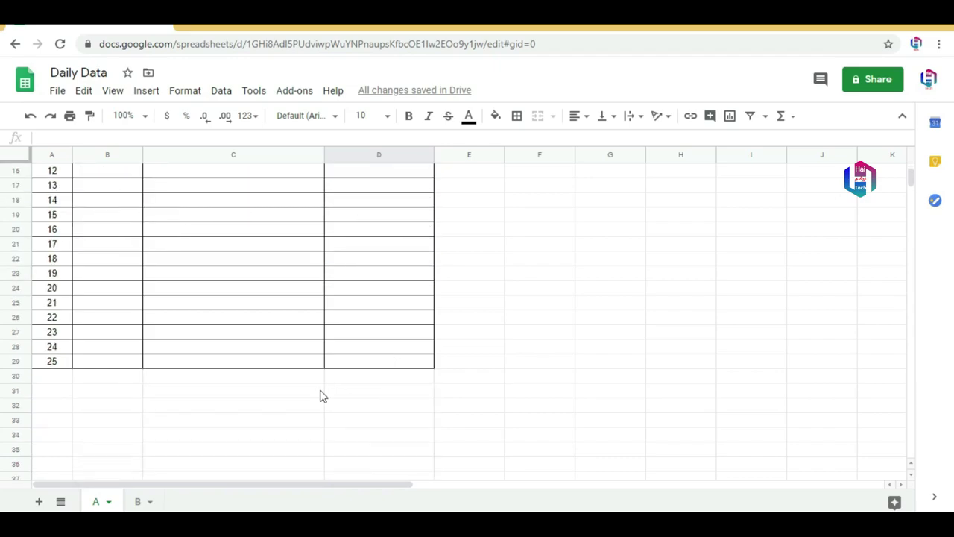
left_click(283, 381)
type("TOT")
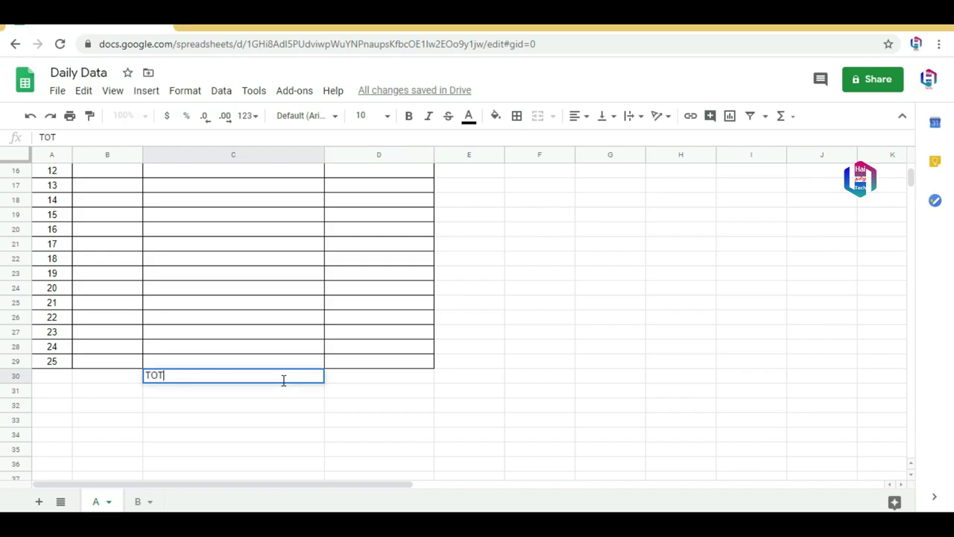
type("AL")
left_click(277, 420)
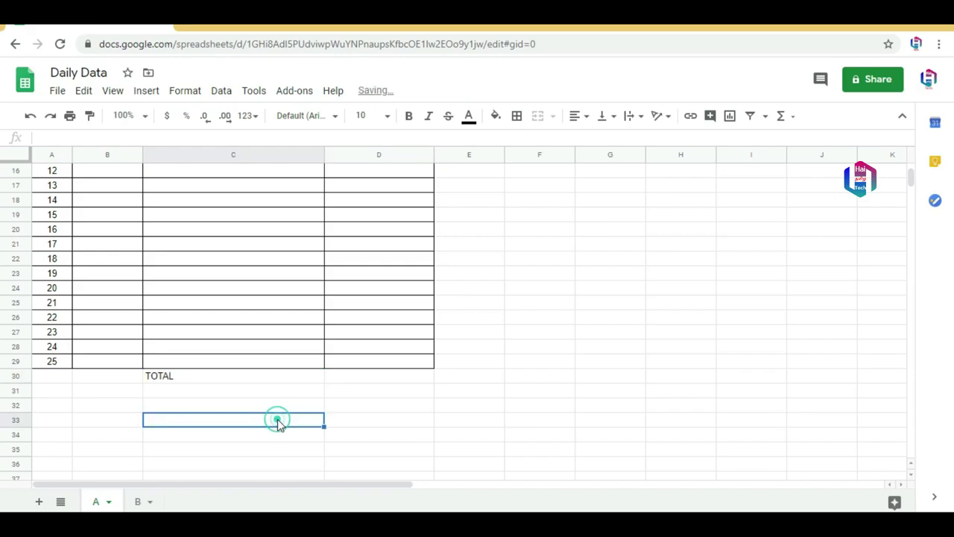
left_click(272, 375)
Enter =SUM(D5:D29) in D30, giving a total of 13000.
left_click(346, 378)
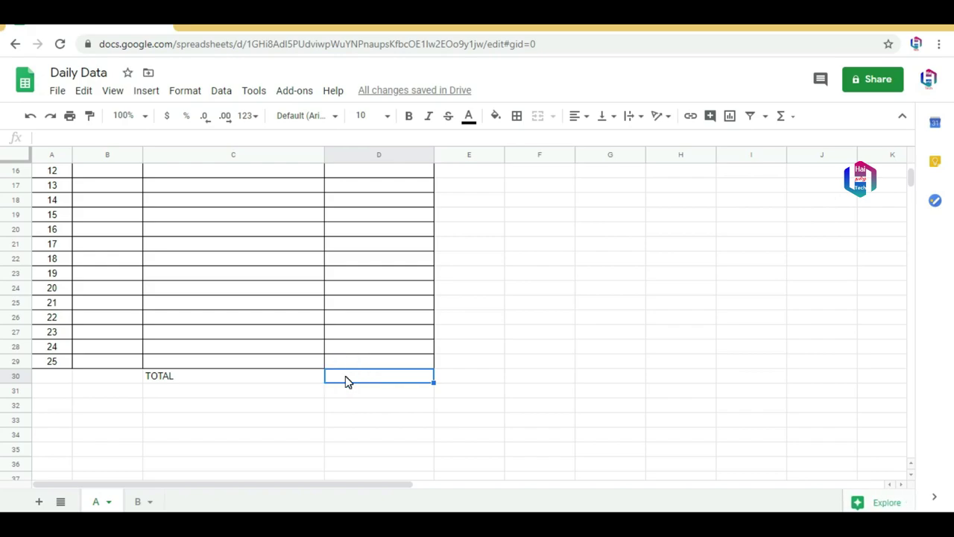
type("=")
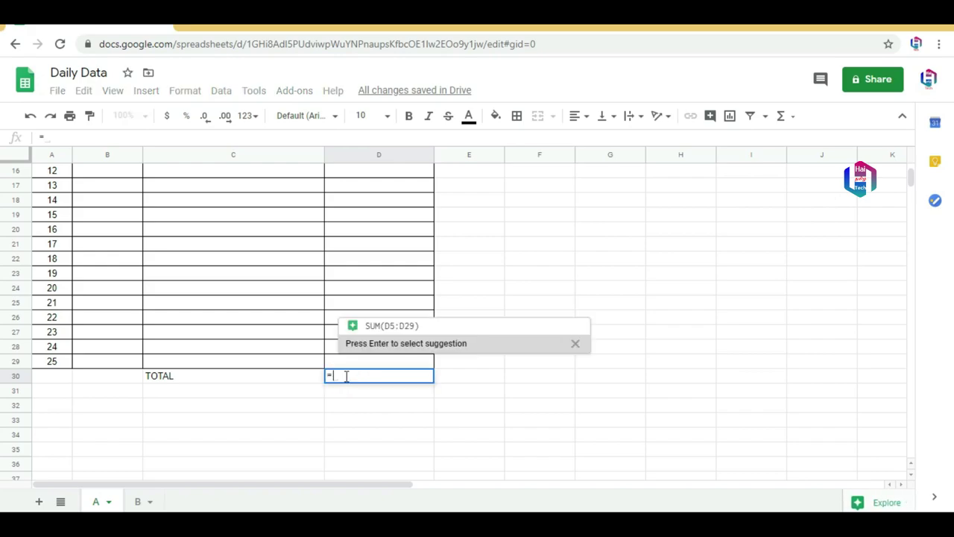
left_click(401, 320)
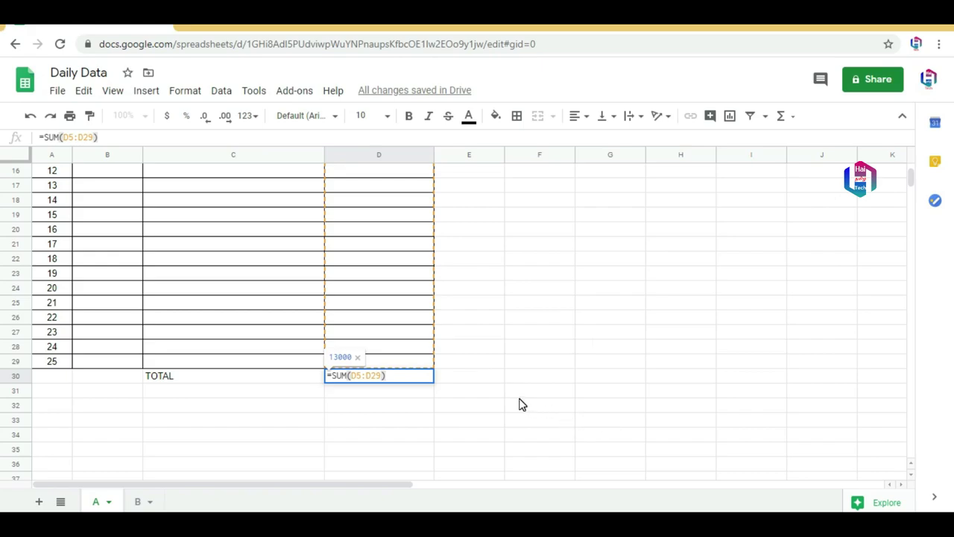
key("Return")
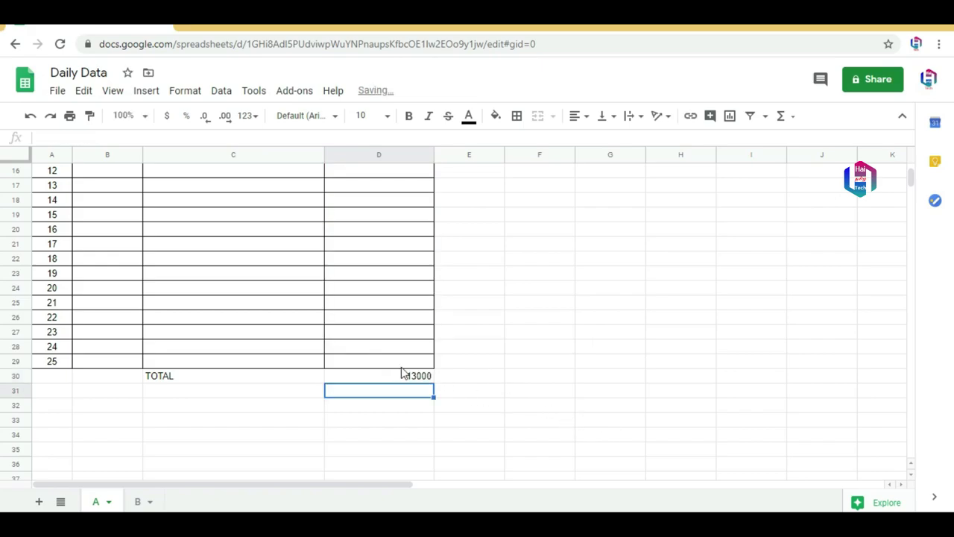
left_click(387, 377)
scroll(388, 382, "up", 2)
scroll(387, 382, "up", 1)
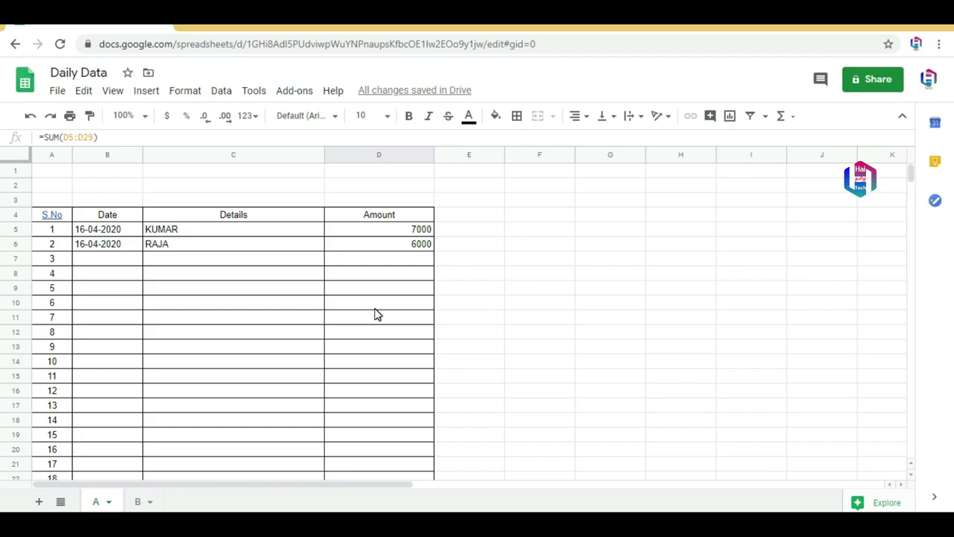
scroll(276, 333, "down", 5)
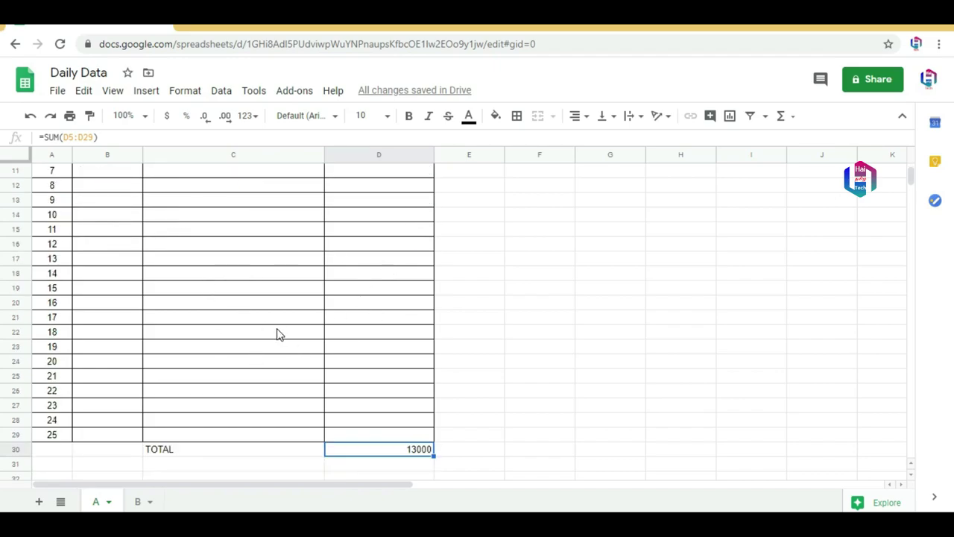
scroll(277, 333, "down", 1)
scroll(482, 405, "up", 1)
scroll(419, 365, "up", 5)
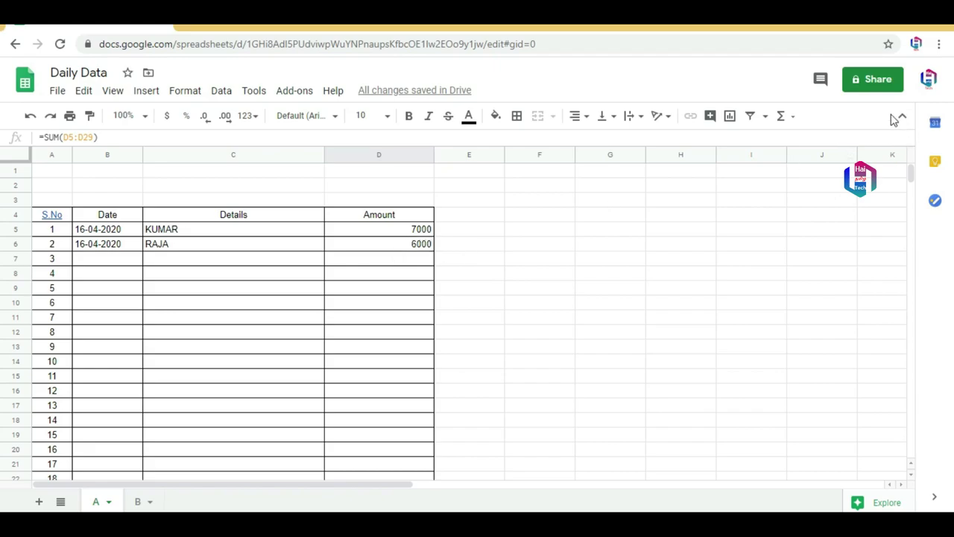
In the Share dialog, add a collaborator's e-mail address with the note 'data'.
left_click(865, 82)
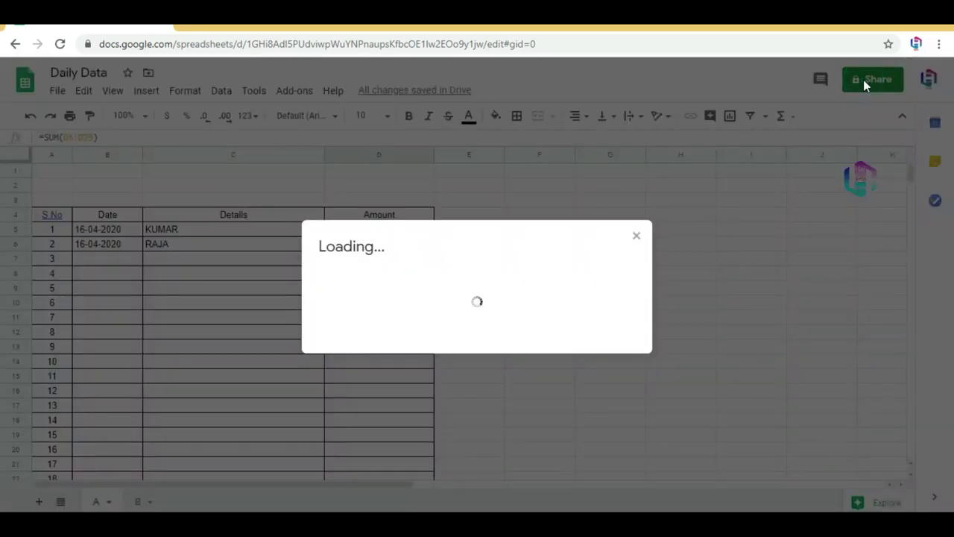
left_click(367, 284)
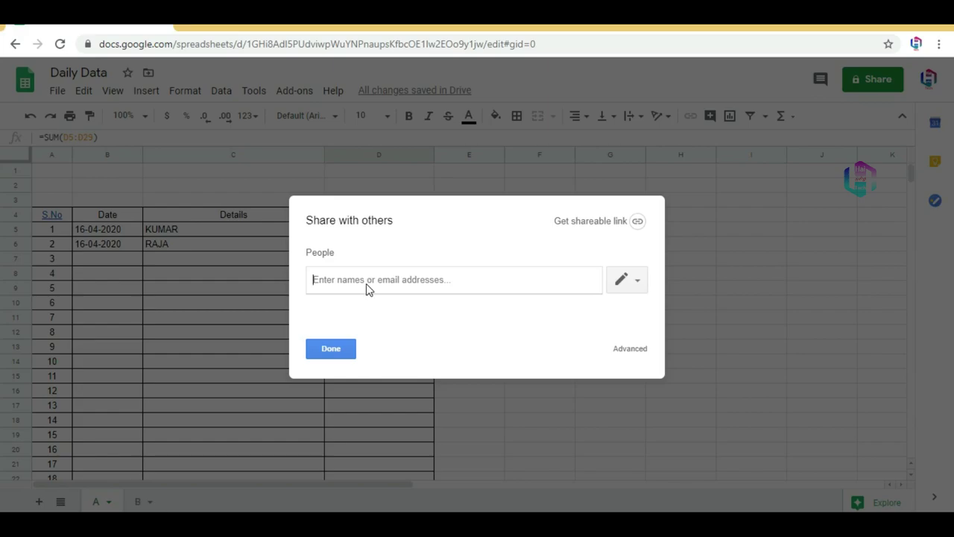
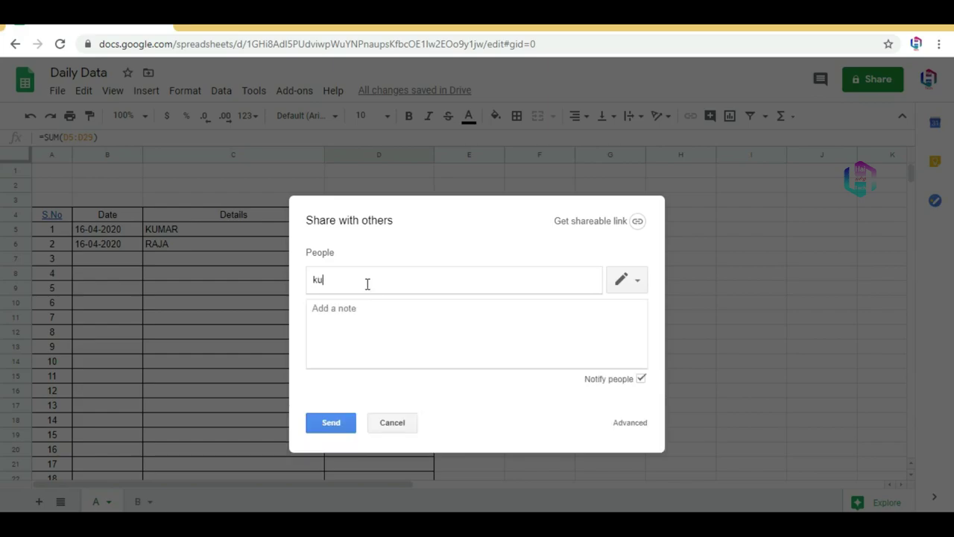
left_click(376, 308)
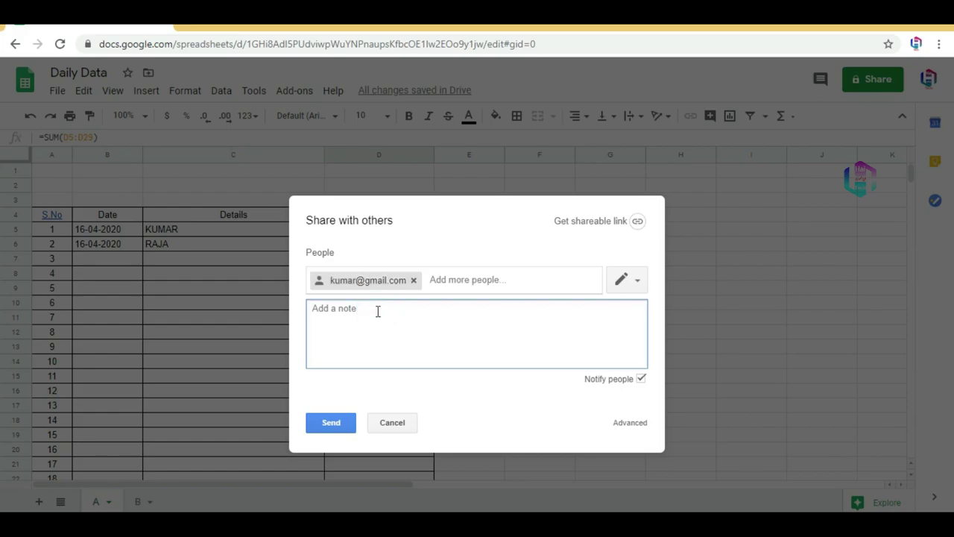
type("data")
Add then remove a second recipient's e-mail, keep edit permission, and cancel sharing.
left_click(496, 275)
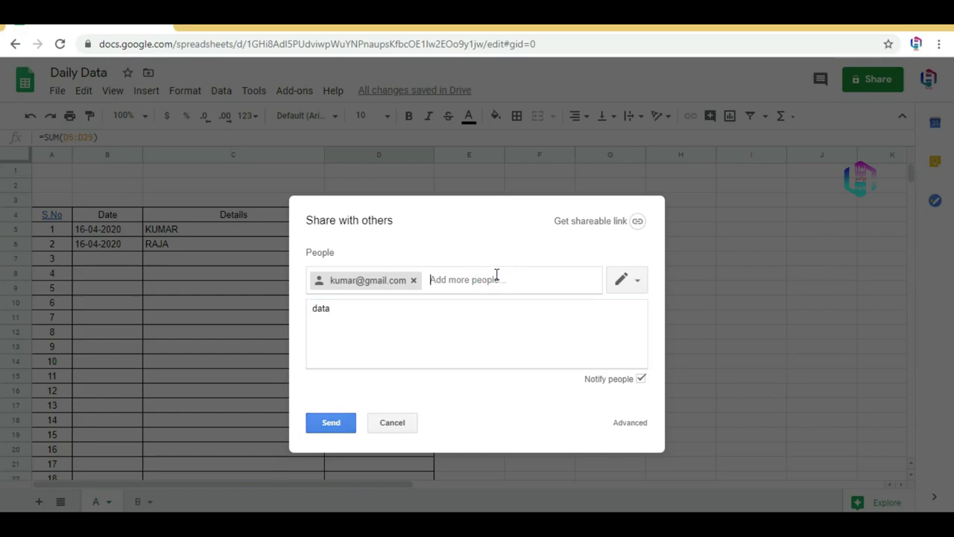
left_click(434, 332)
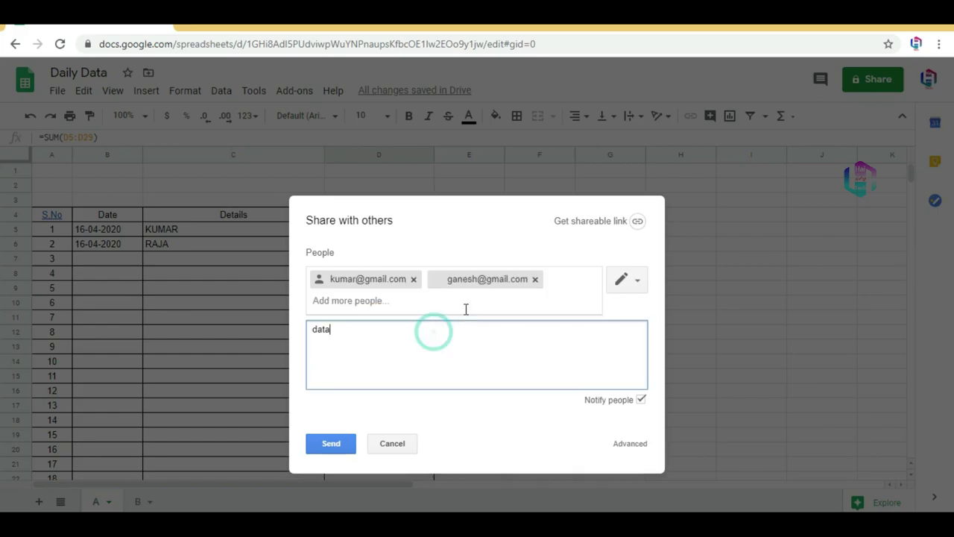
left_click(536, 280)
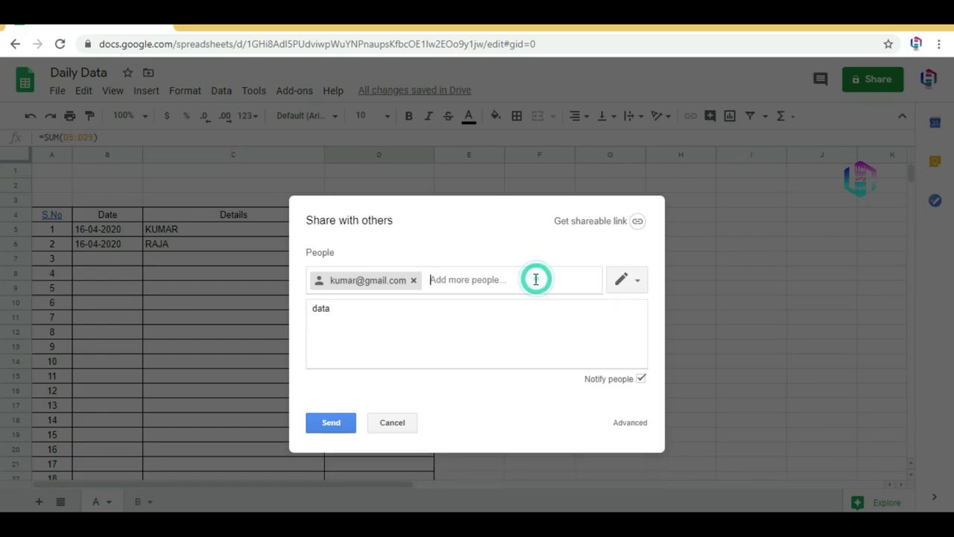
left_click(636, 281)
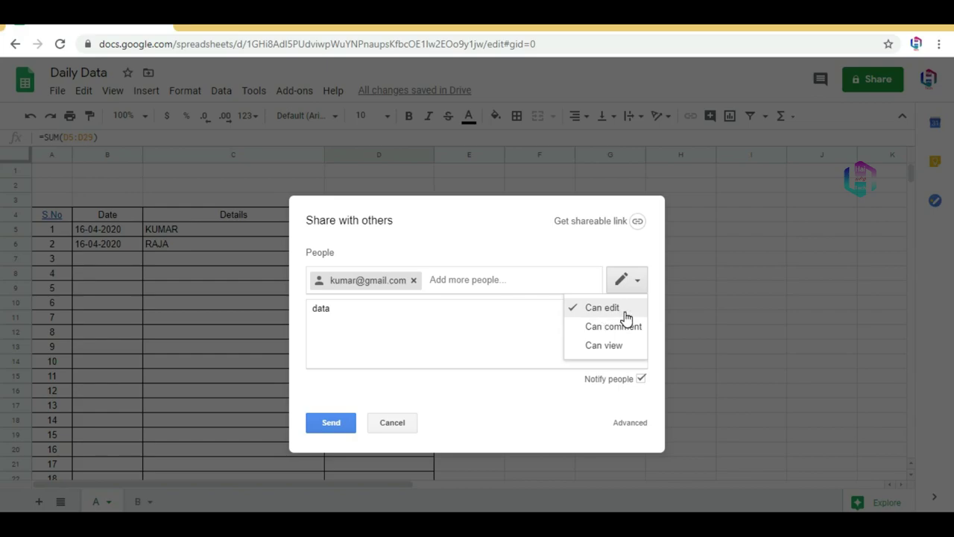
left_click(499, 322)
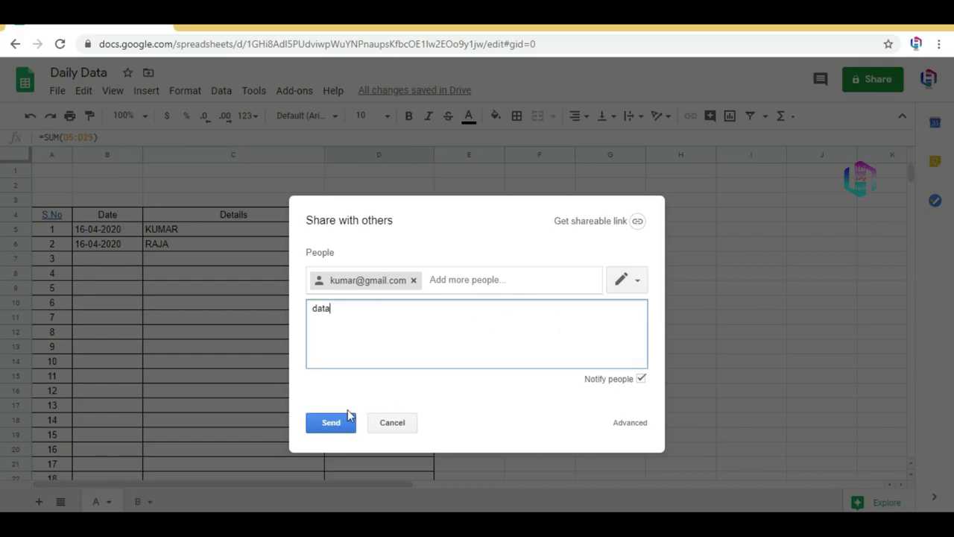
left_click(412, 423)
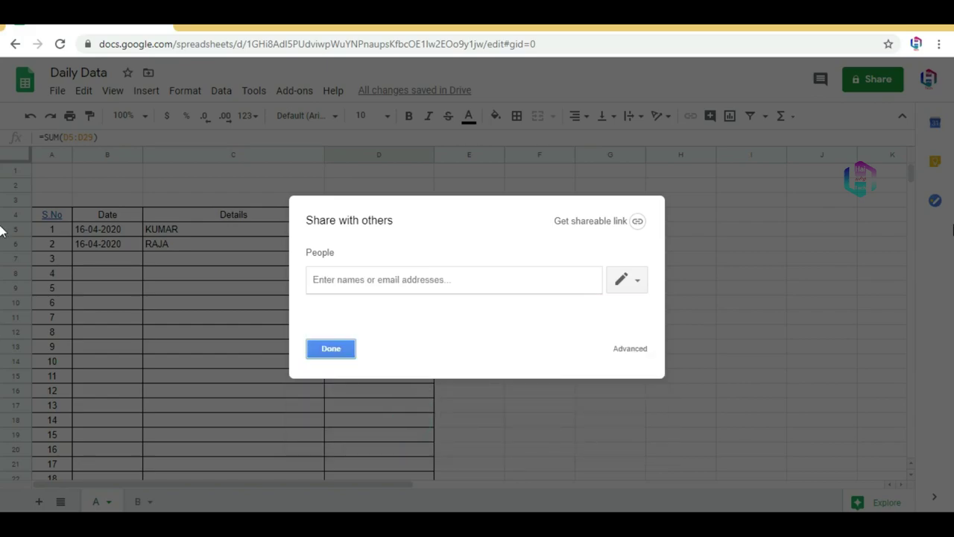
Close the sharing settings and enter 14-04-2020, aaaa, 2000 into B7:D7.
left_click(328, 349)
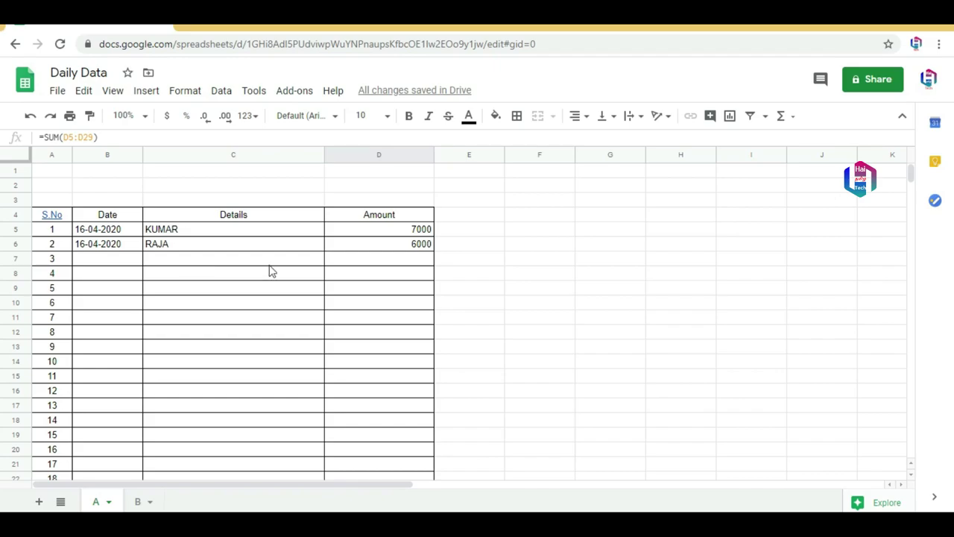
left_click(119, 263)
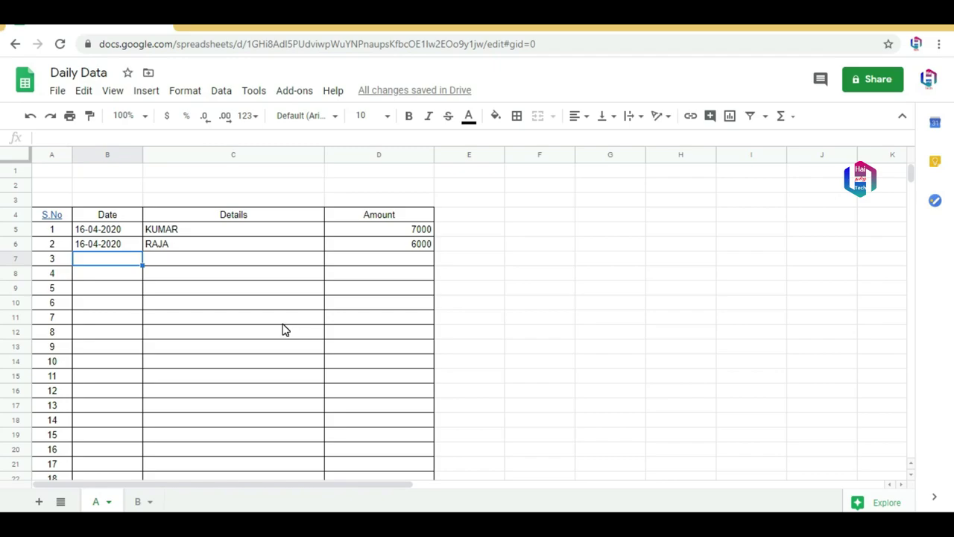
type("14-0")
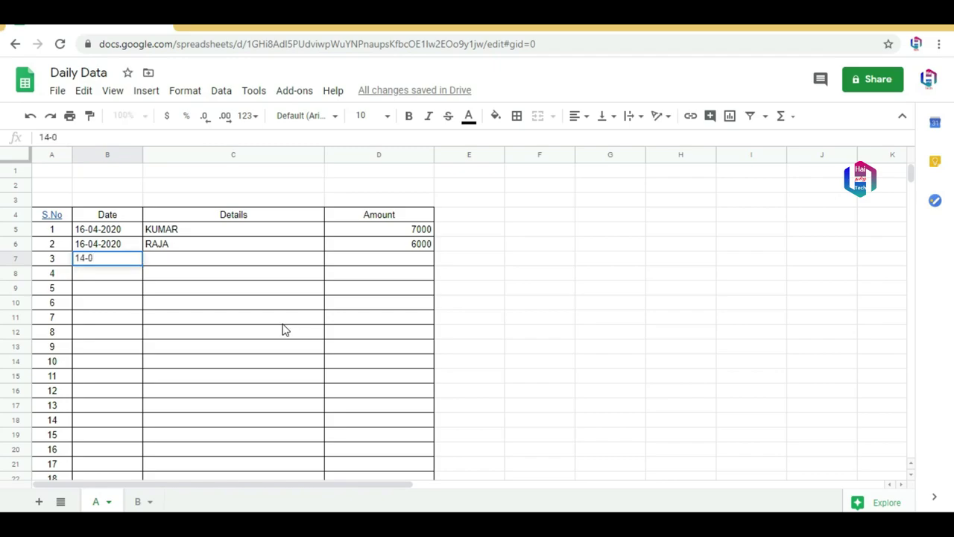
type("4-2020")
left_click(186, 265)
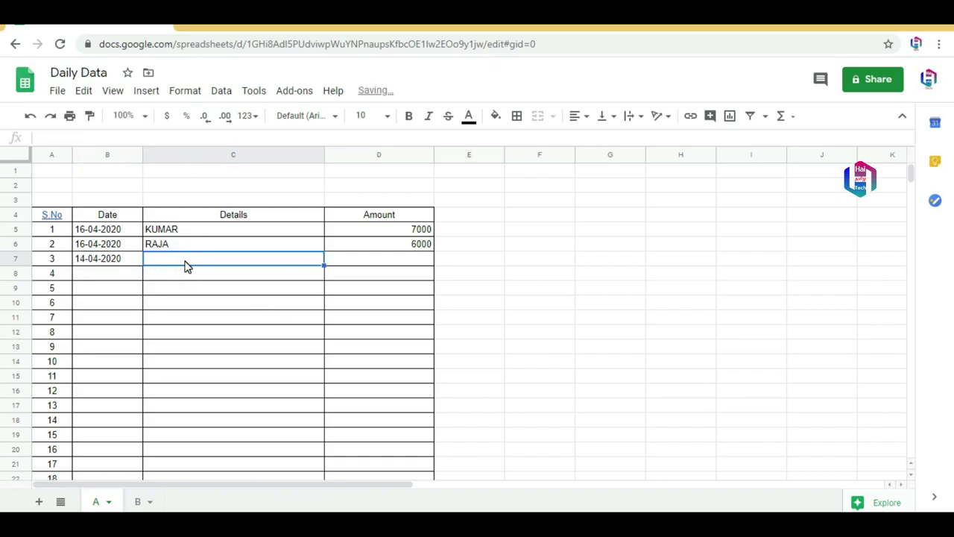
type("aaaa")
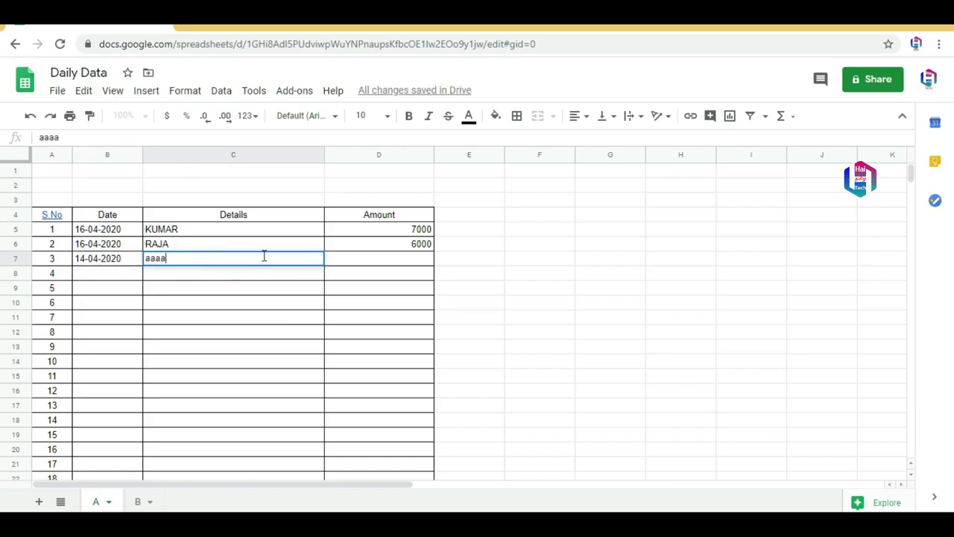
left_click(365, 261)
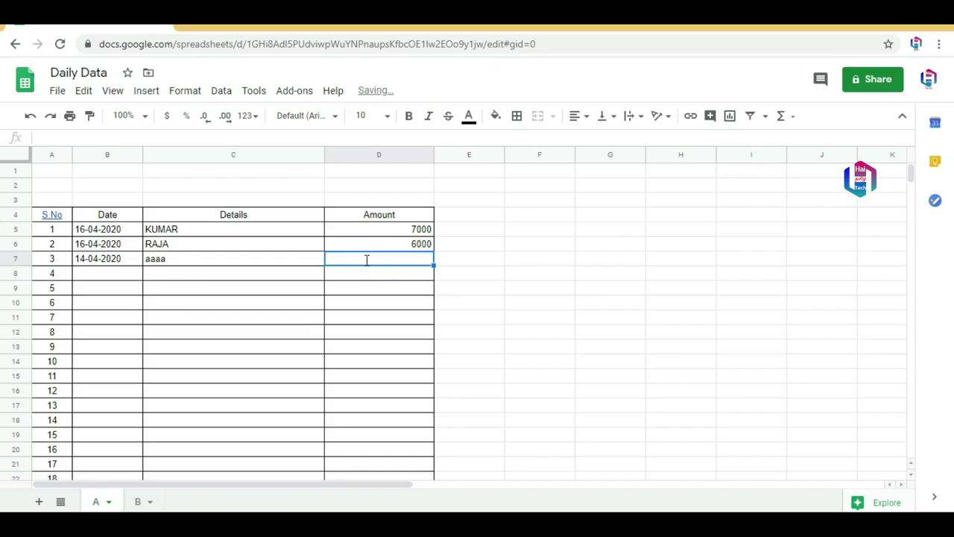
type("2000")
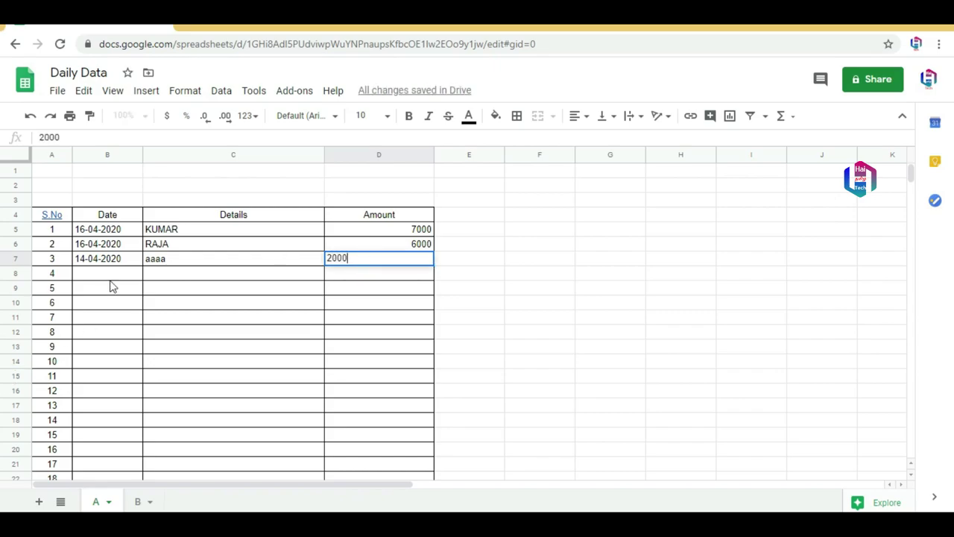
left_click(112, 274)
Enter 13-04-2020, bbbb, 100 into B8:D8.
type("1")
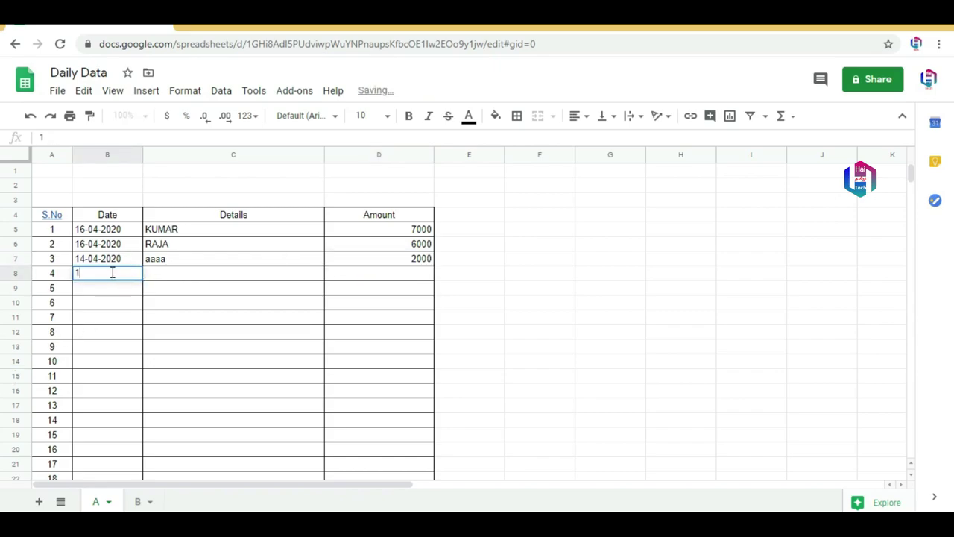
type("3-04-2")
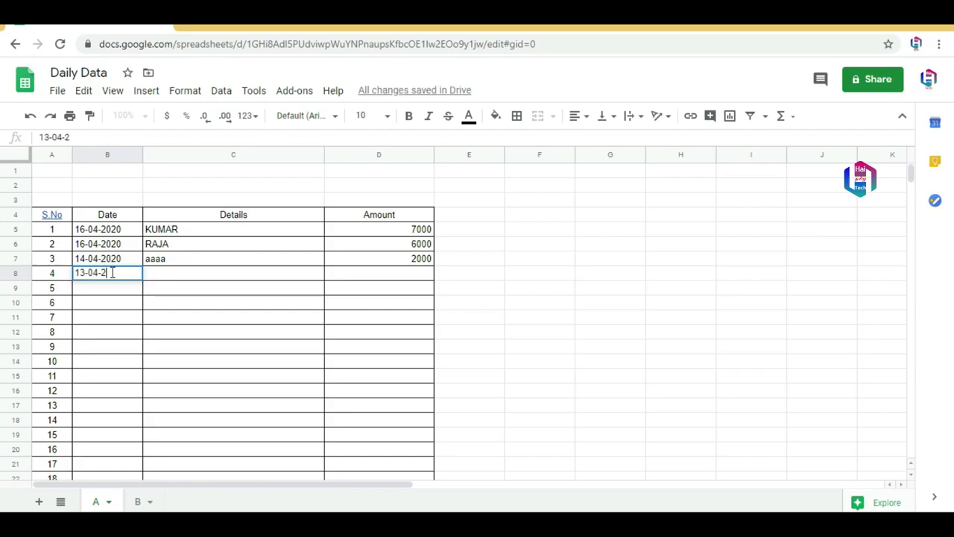
type("020")
left_click(174, 281)
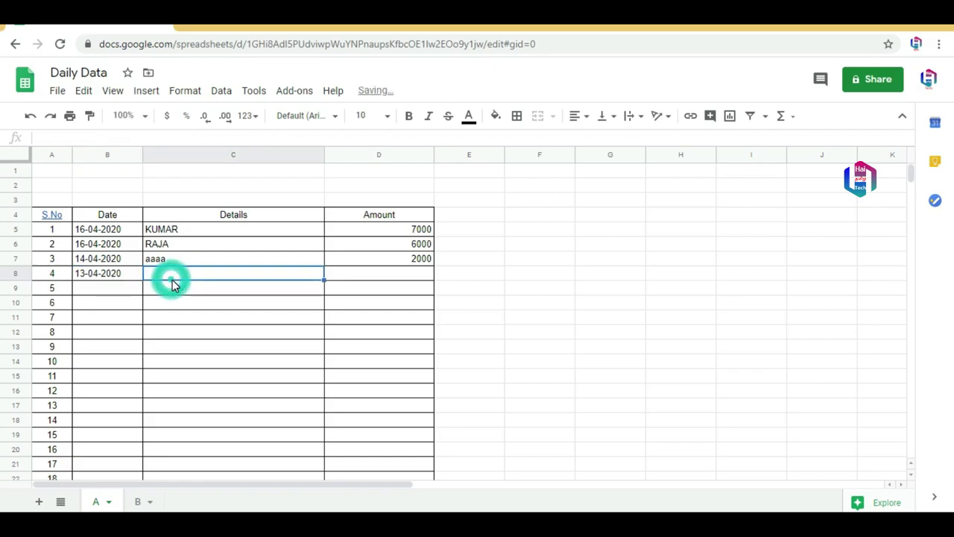
type("bbbb")
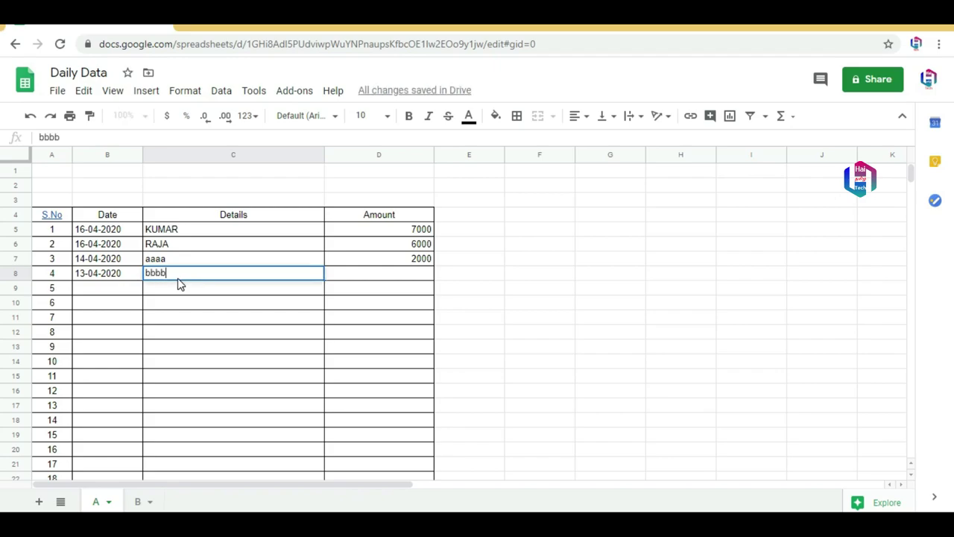
left_click(377, 275)
type("10")
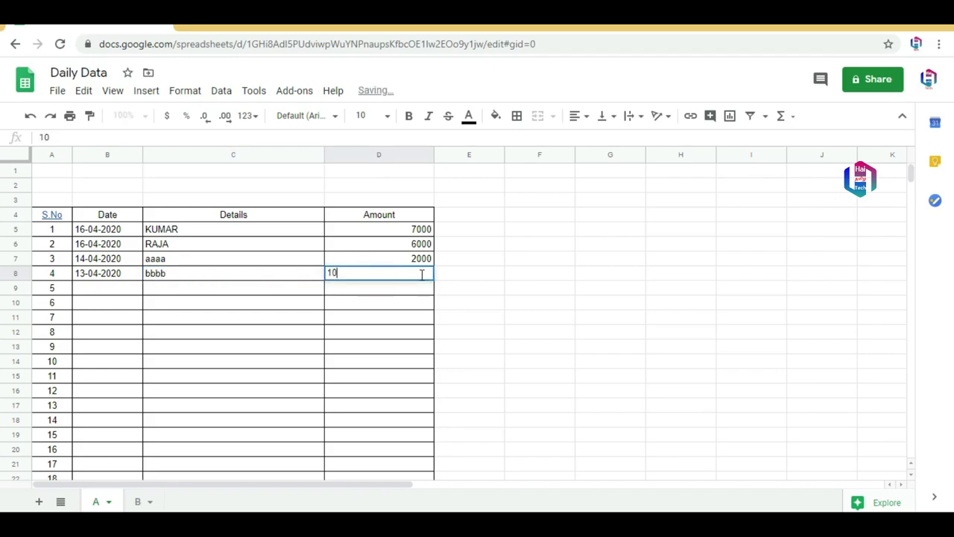
type("0")
left_click(407, 306)
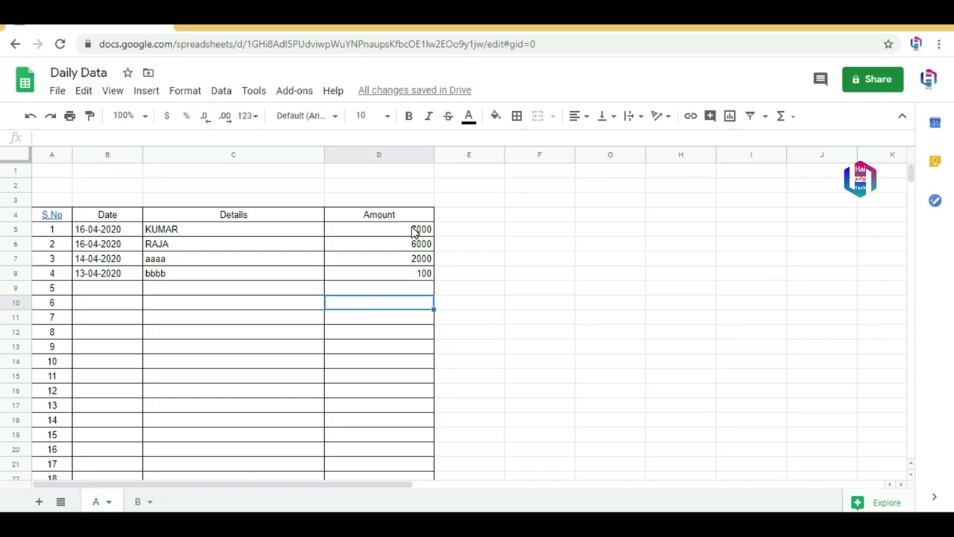
Select the Amount cells D5:D29 and open the Format menu.
left_click_drag(415, 232, 397, 306)
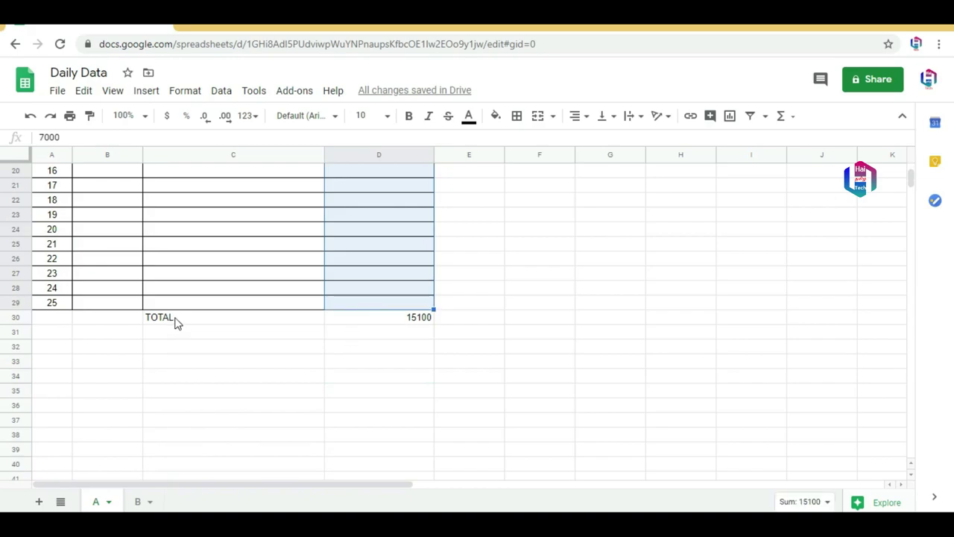
scroll(474, 432, "up", 5)
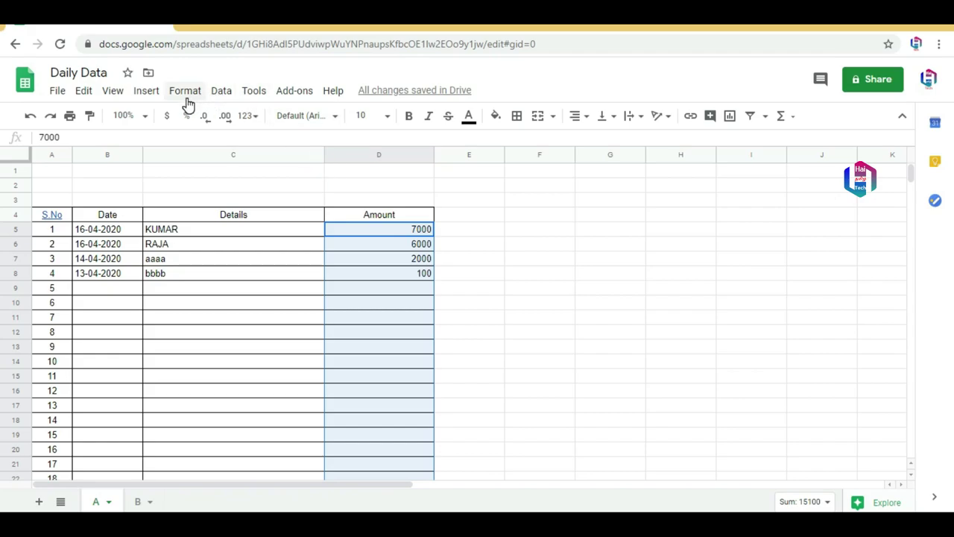
left_click(187, 98)
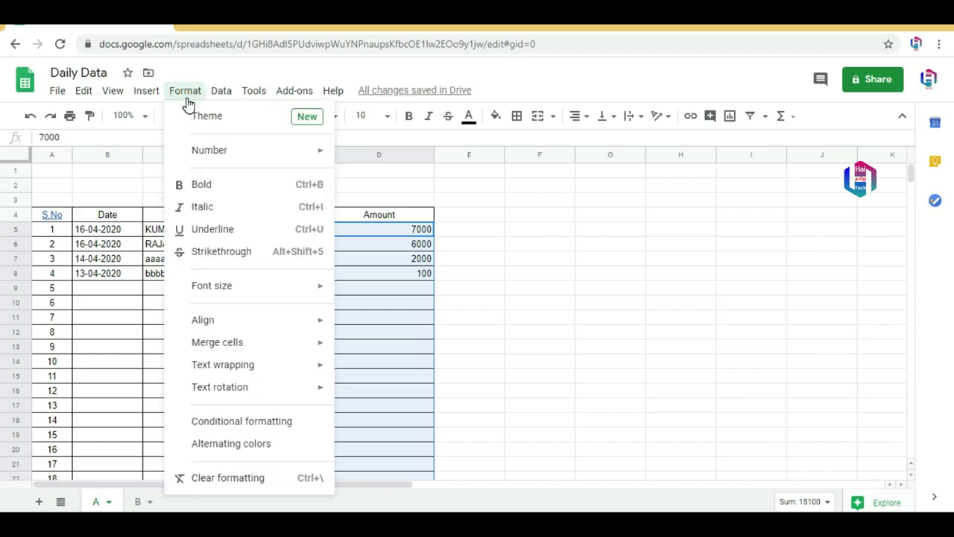
Start a conditional formatting rule for D5:D29 using the red background preset.
left_click(306, 430)
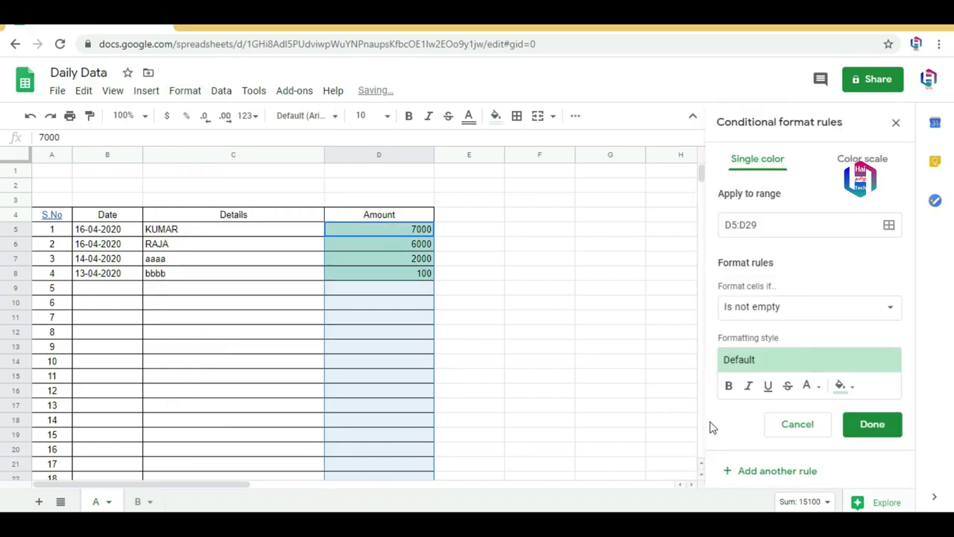
left_click(826, 365)
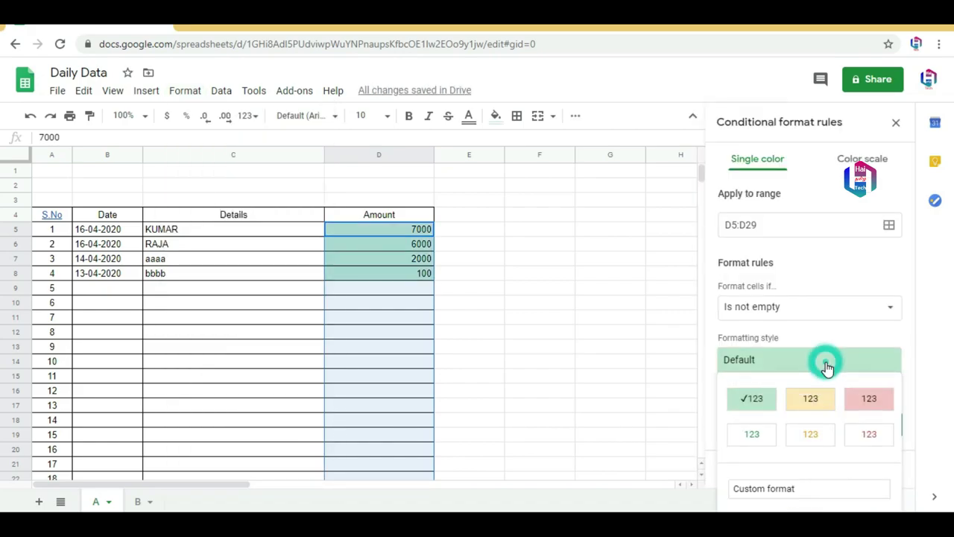
left_click(869, 399)
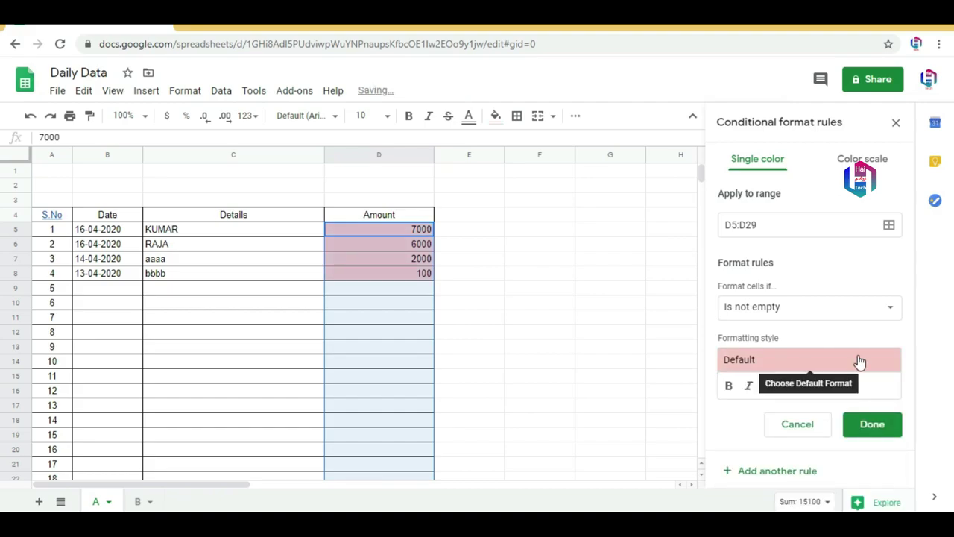
Set the rule condition to Less than 1000, save it, and close the sidebar.
left_click(851, 314)
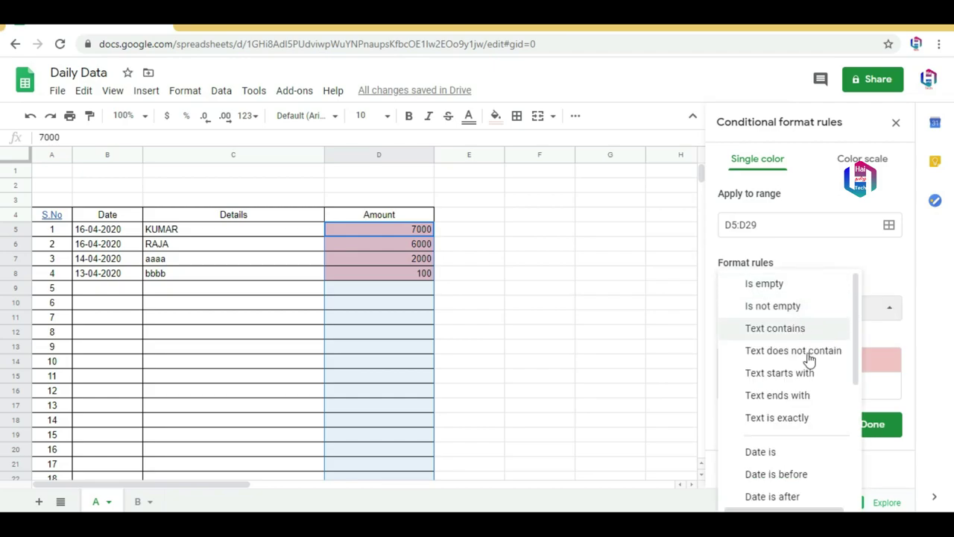
scroll(799, 420, "down", 2)
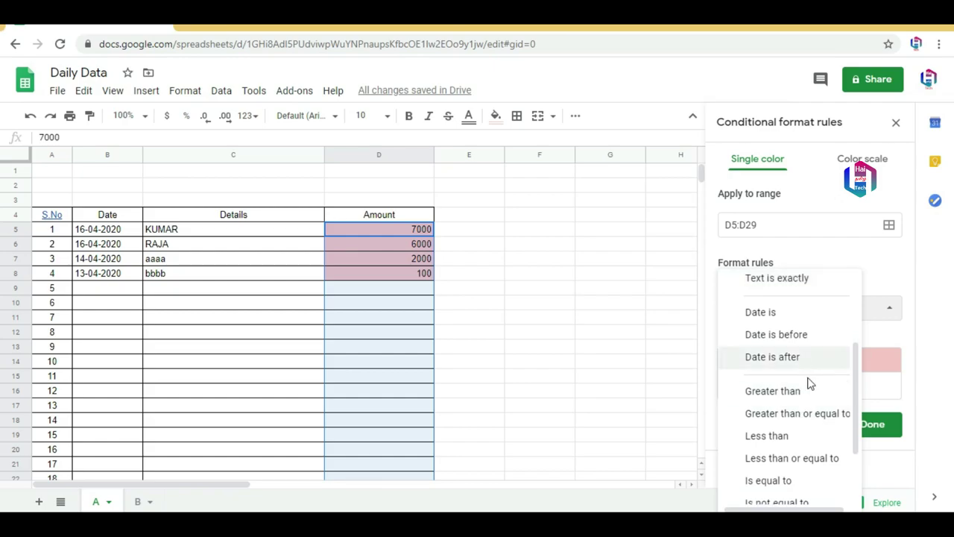
scroll(809, 383, "down", 1)
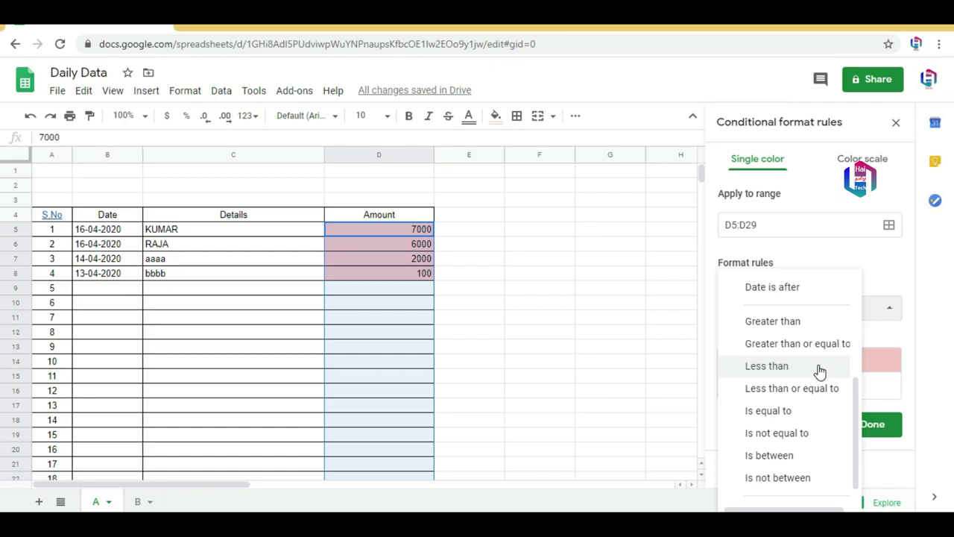
left_click(817, 368)
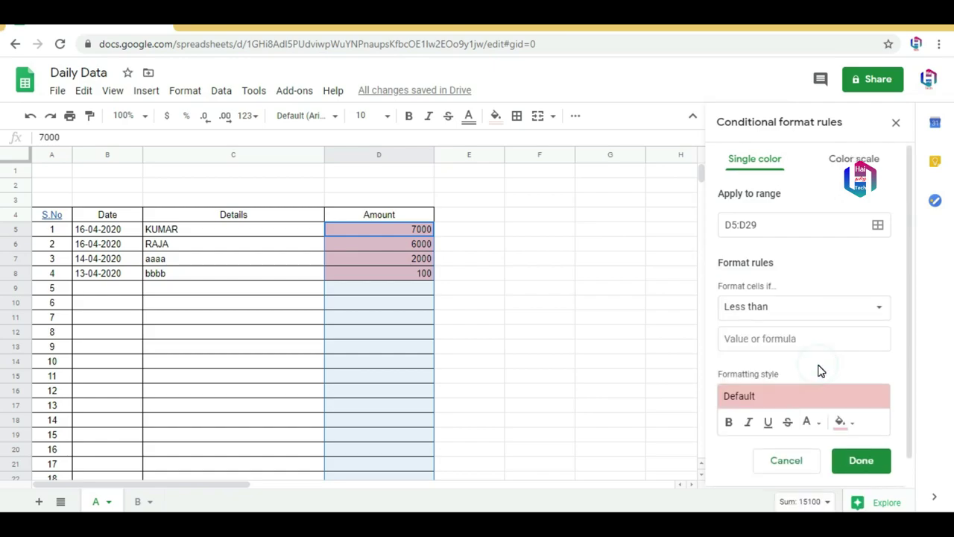
left_click(781, 343)
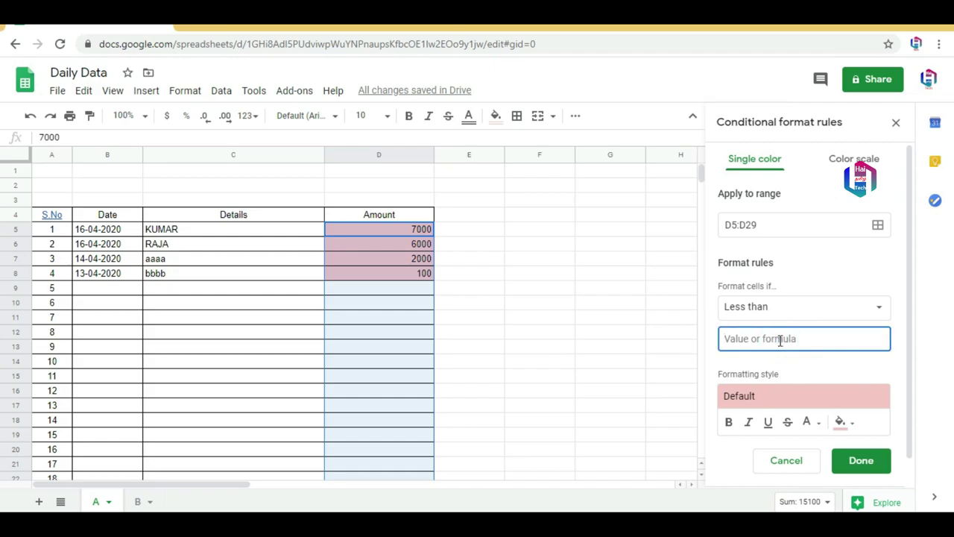
type("1000")
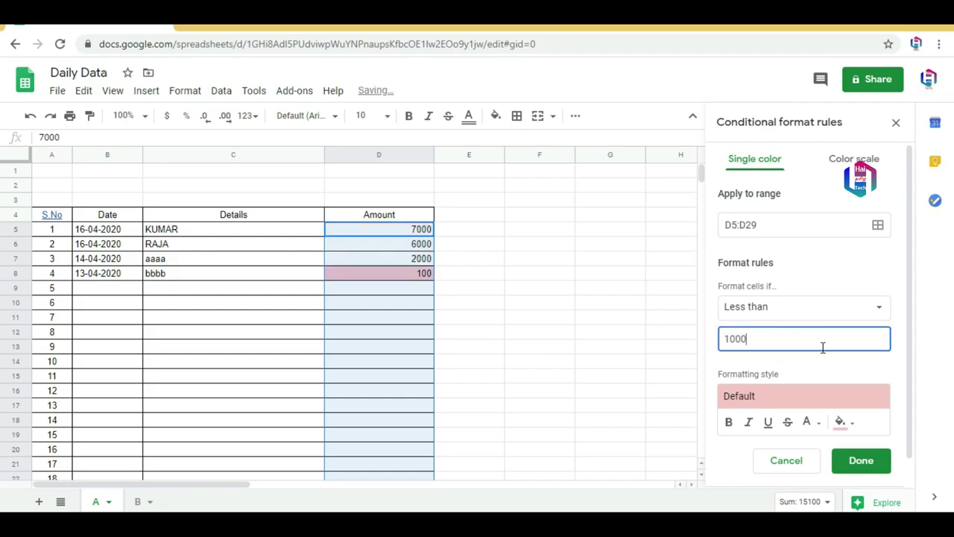
left_click(861, 461)
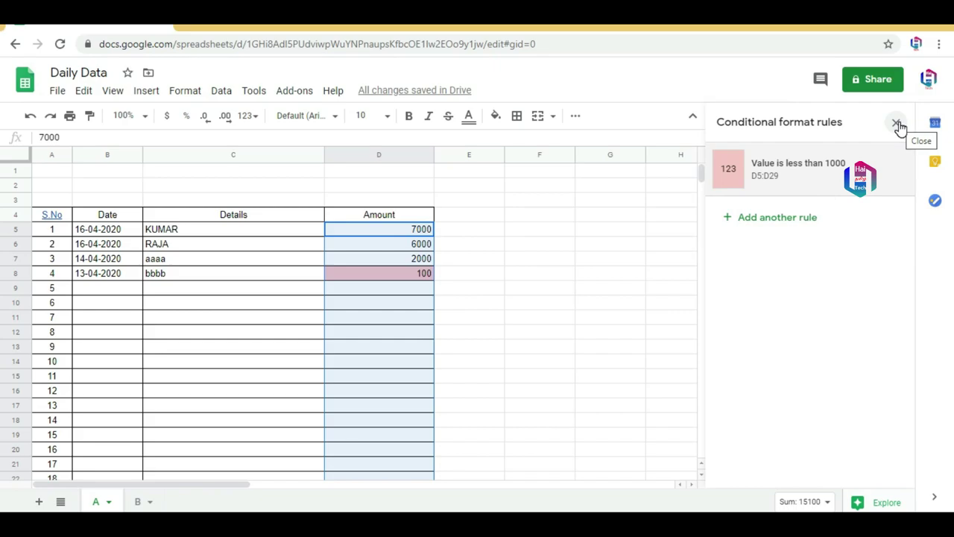
left_click(897, 123)
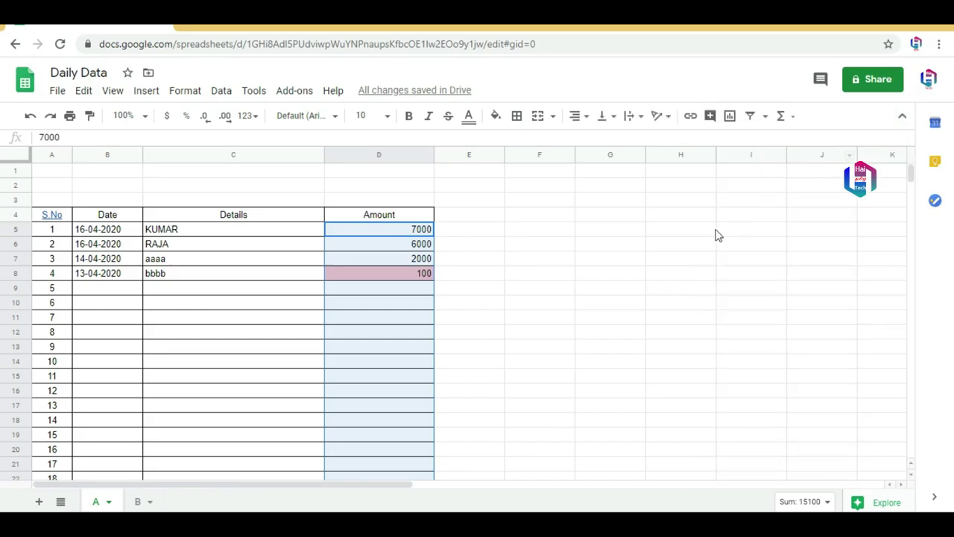
left_click(605, 324)
scroll(440, 315, "down", 4)
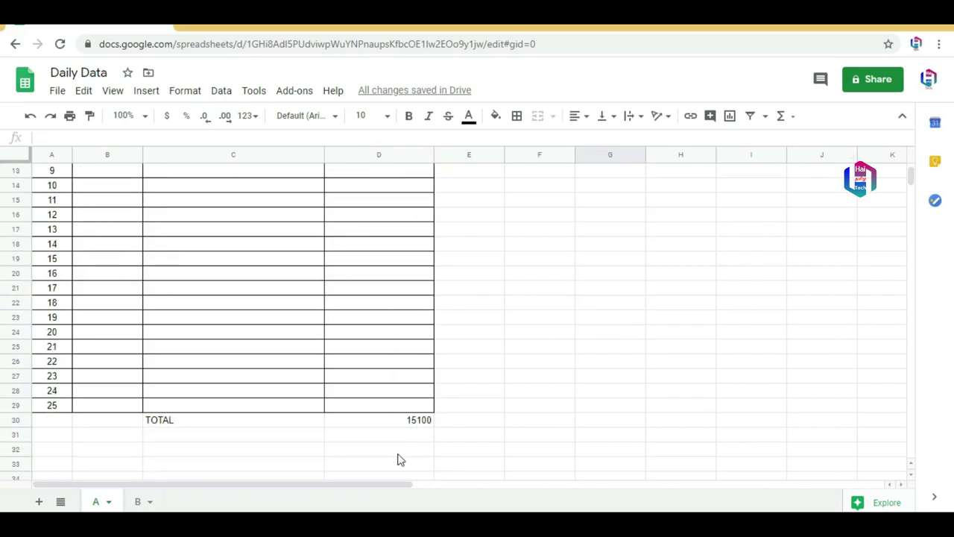
scroll(445, 420, "up", 3)
scroll(445, 419, "up", 1)
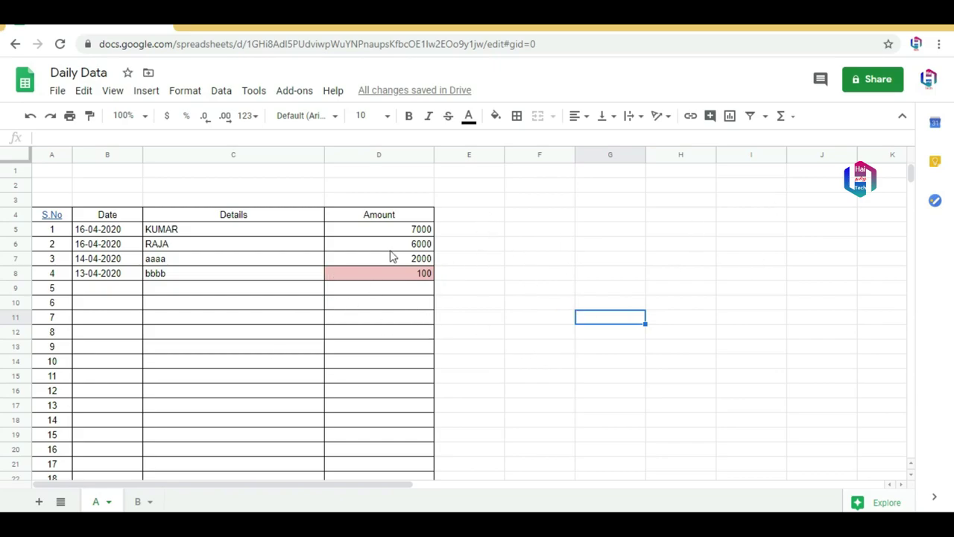
left_click(165, 317)
scroll(298, 357, "down", 3)
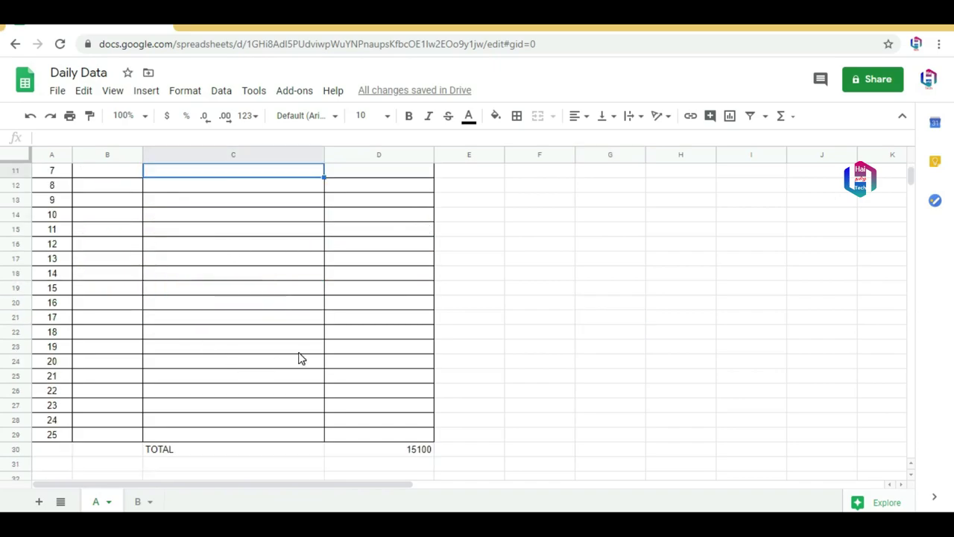
left_click(140, 501)
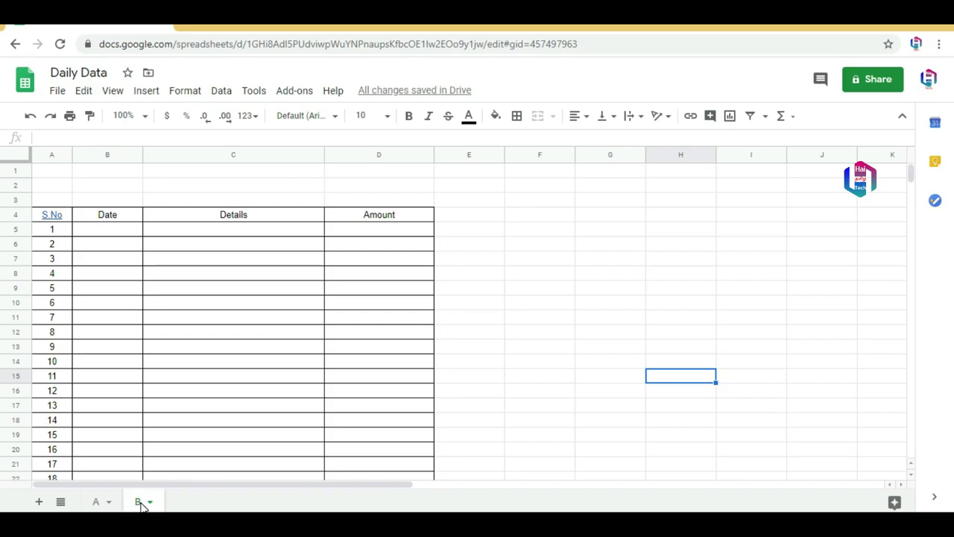
left_click(97, 503)
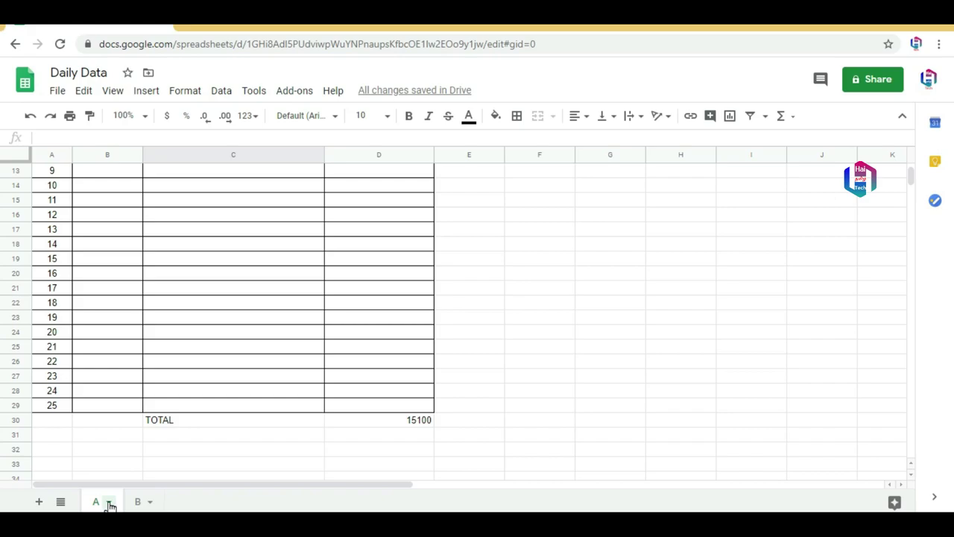
Protect sheet A with the description 'NOT ACCESS' and proceed to set permissions.
left_click(109, 504)
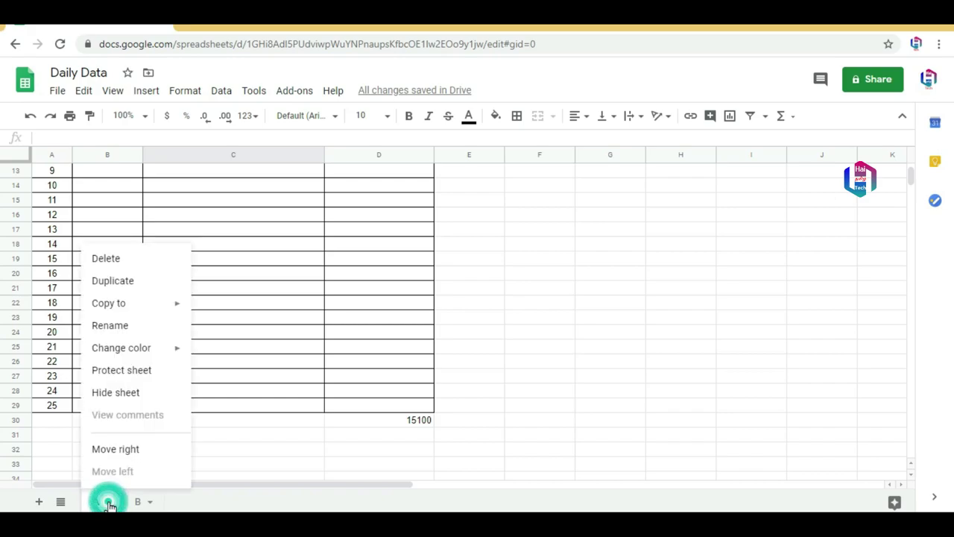
left_click(152, 373)
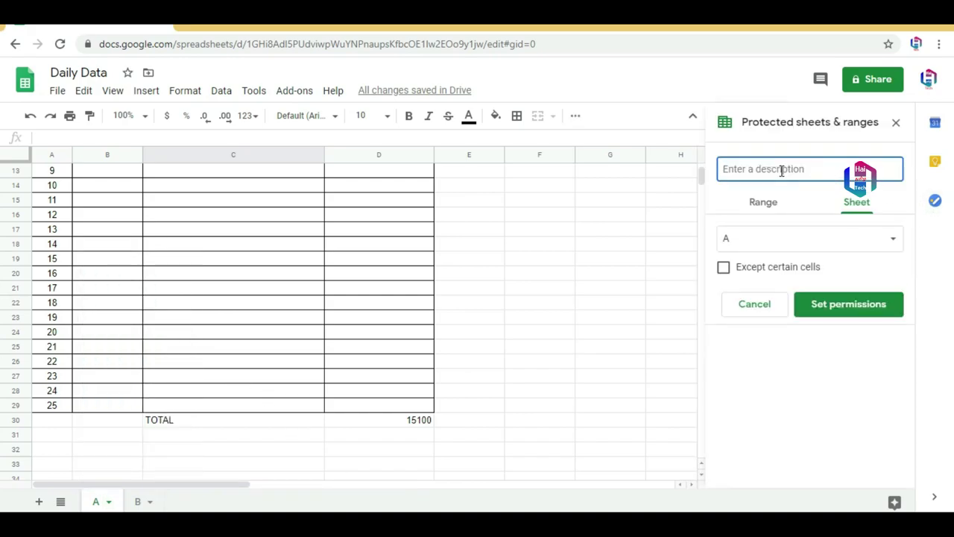
type("n")
key("BackSpace")
type("NOT A")
type("CC")
type("ESS")
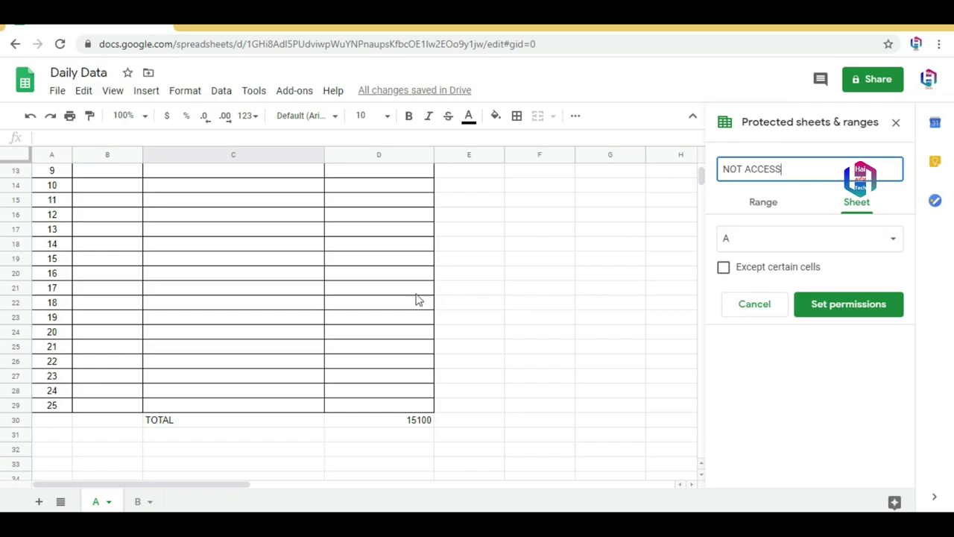
left_click(849, 304)
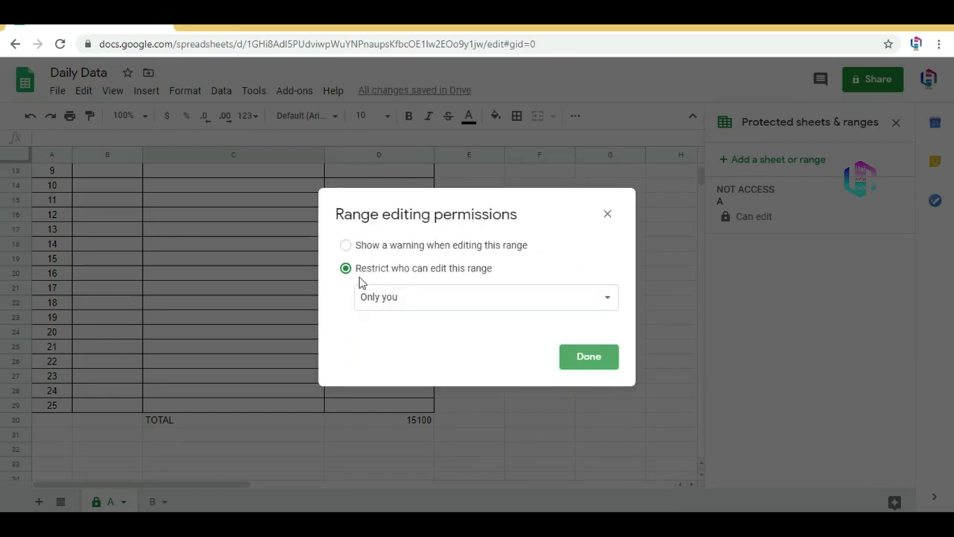
Restrict who can edit sheet A to a Custom editor list, keeping the editor checked.
left_click(474, 252)
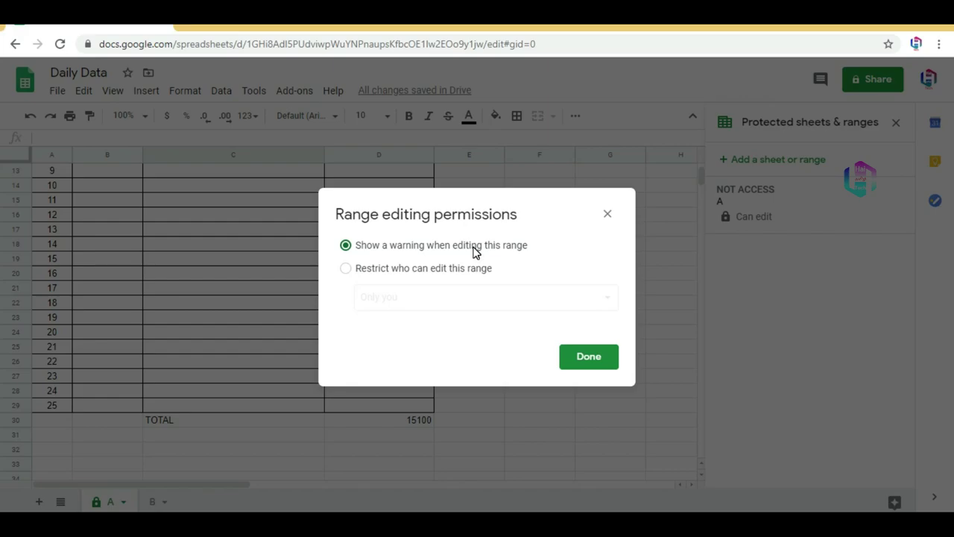
left_click(439, 272)
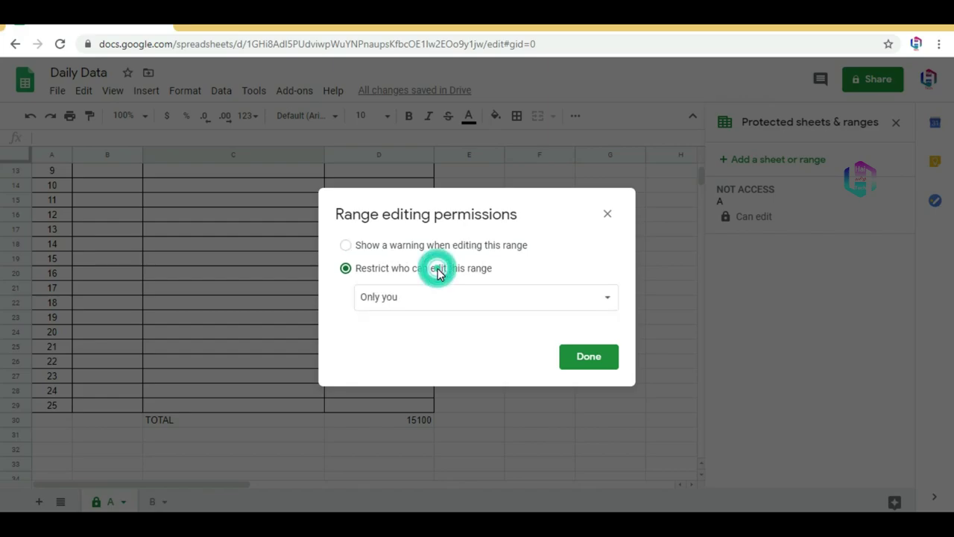
left_click(522, 297)
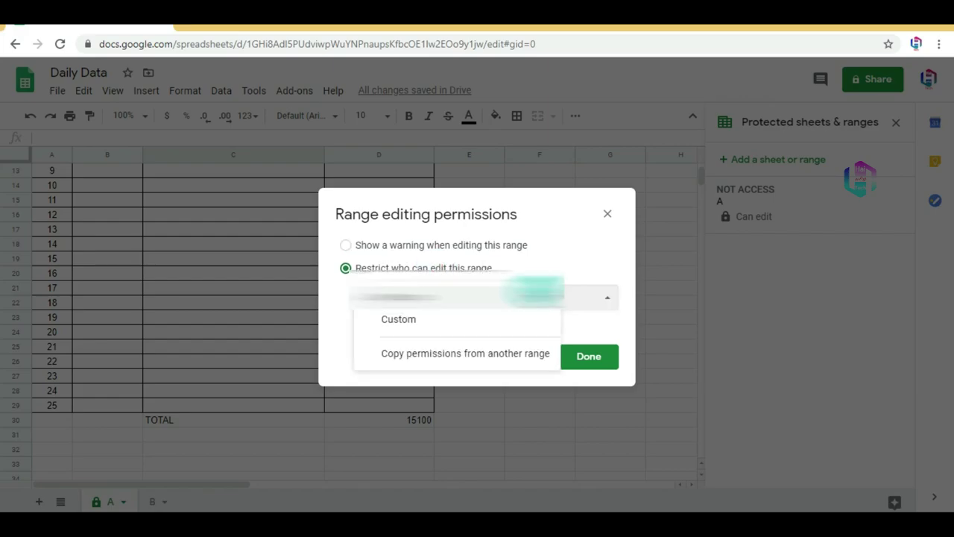
left_click(400, 323)
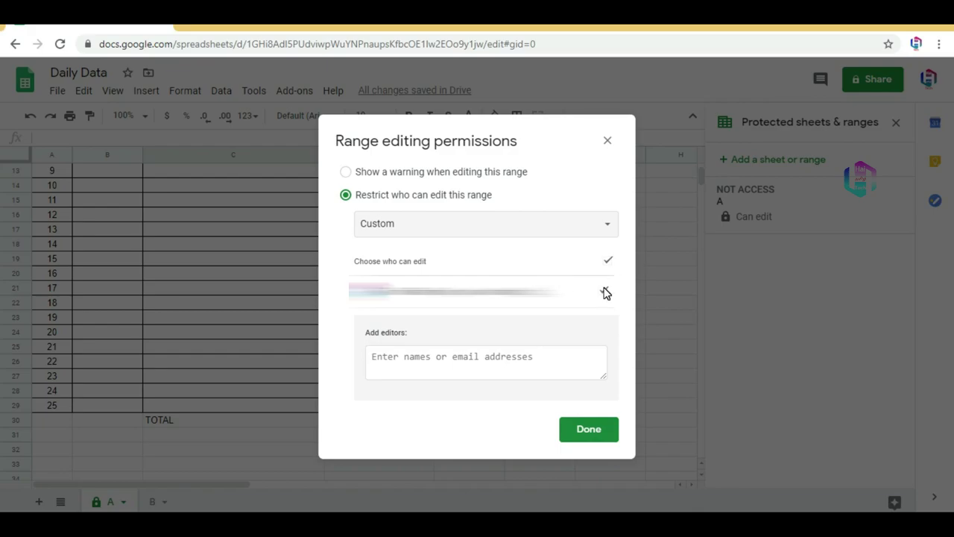
left_click(605, 293)
left_click(604, 298)
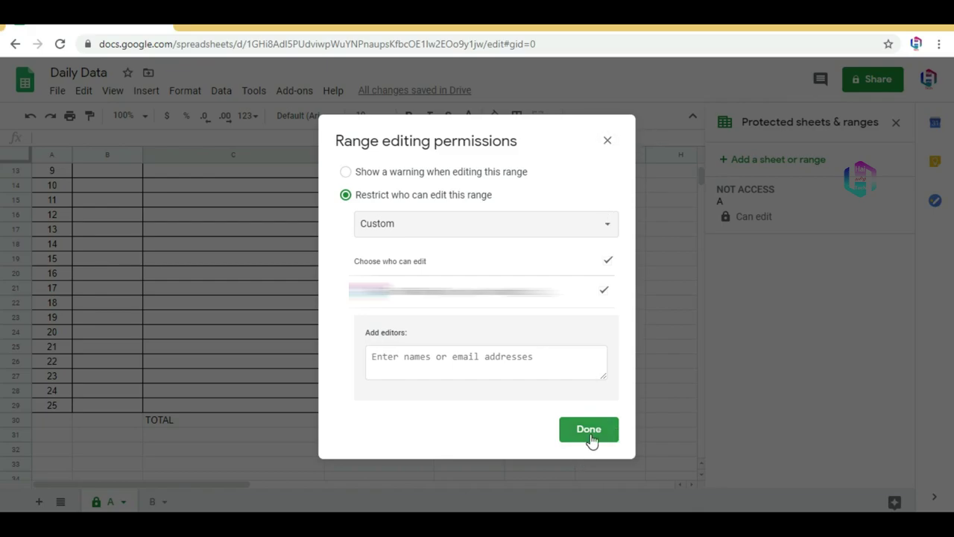
left_click(588, 433)
left_click(535, 281)
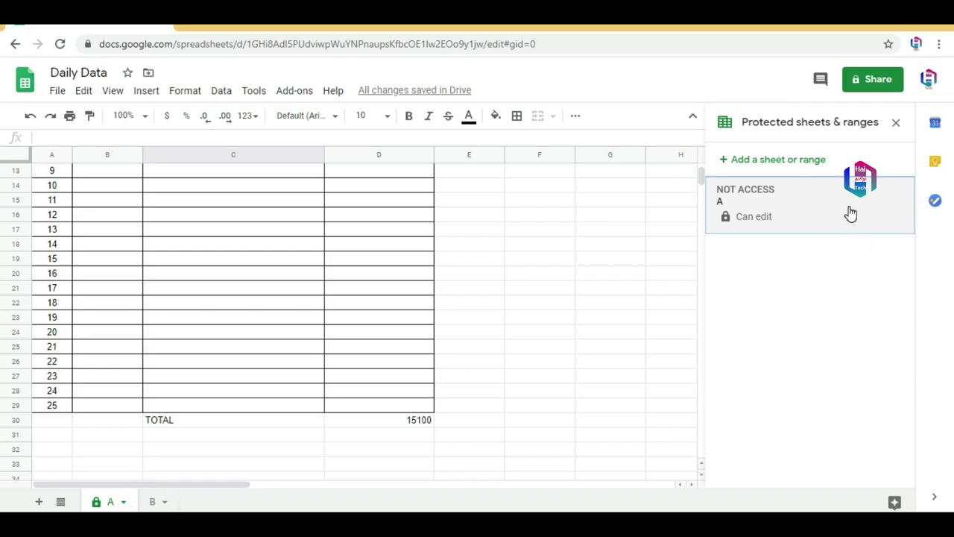
Close the protected ranges panel, scroll back to the table top, and select cell F7.
left_click(896, 126)
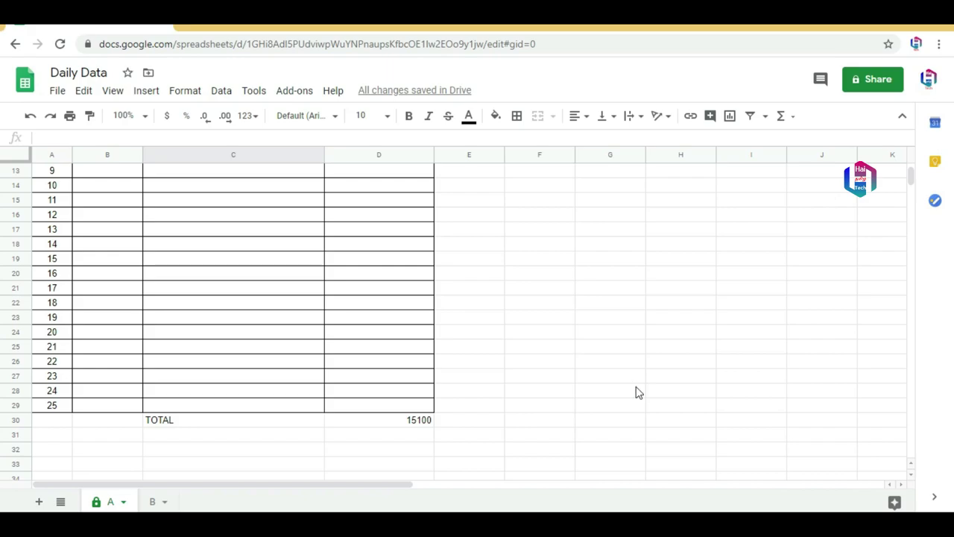
scroll(138, 425, "up", 5)
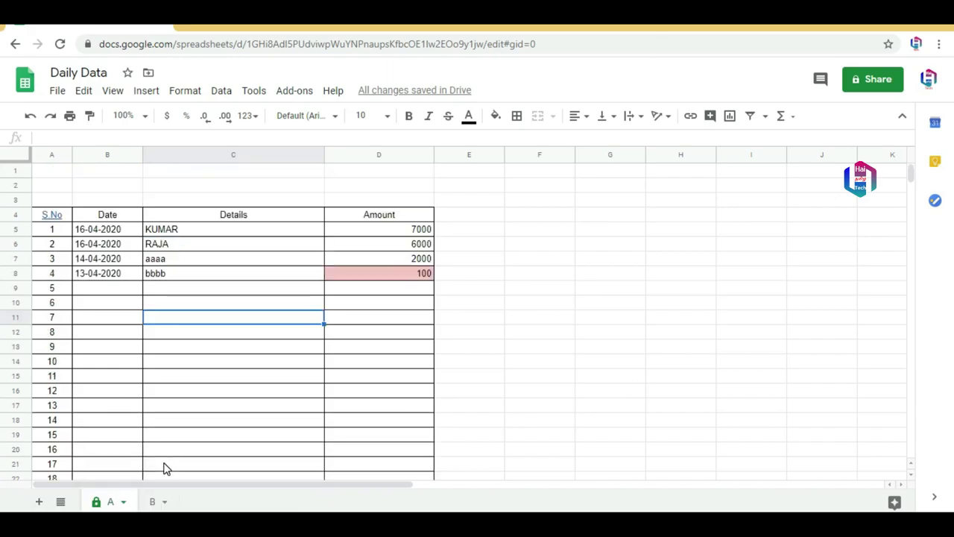
left_click(58, 92)
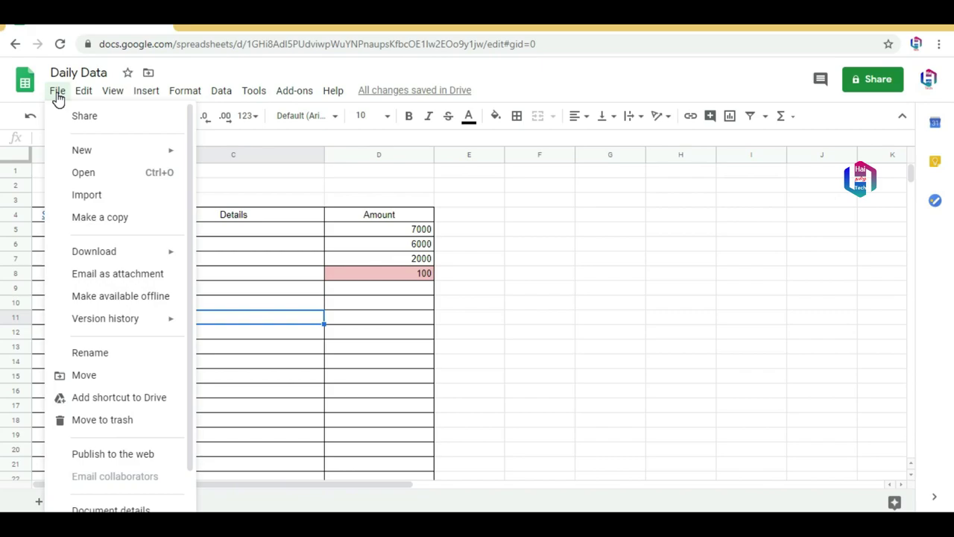
mouse_move(94, 252)
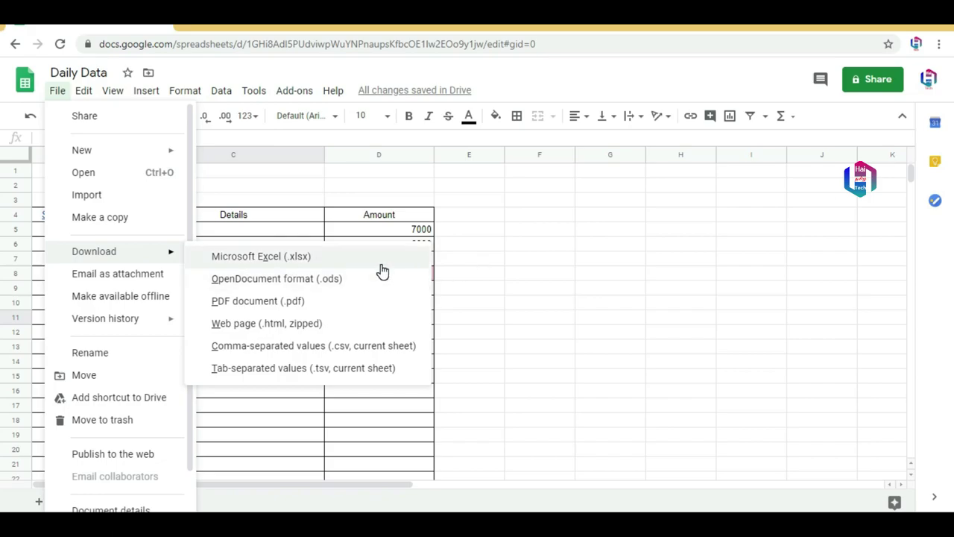
left_click(461, 259)
left_click(539, 266)
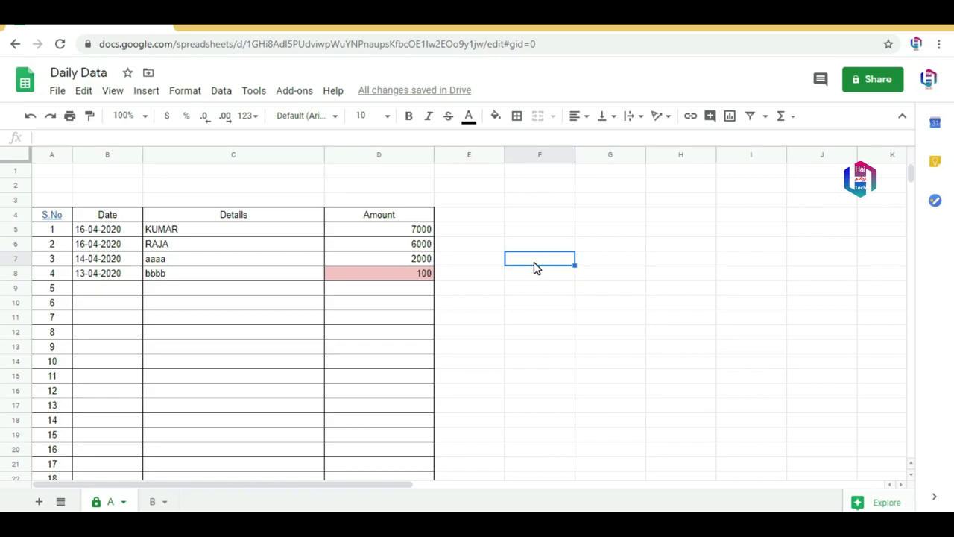
Enter PLAY STORE in F7 and GOOGLE SHEETS in G7.
type("PLAY")
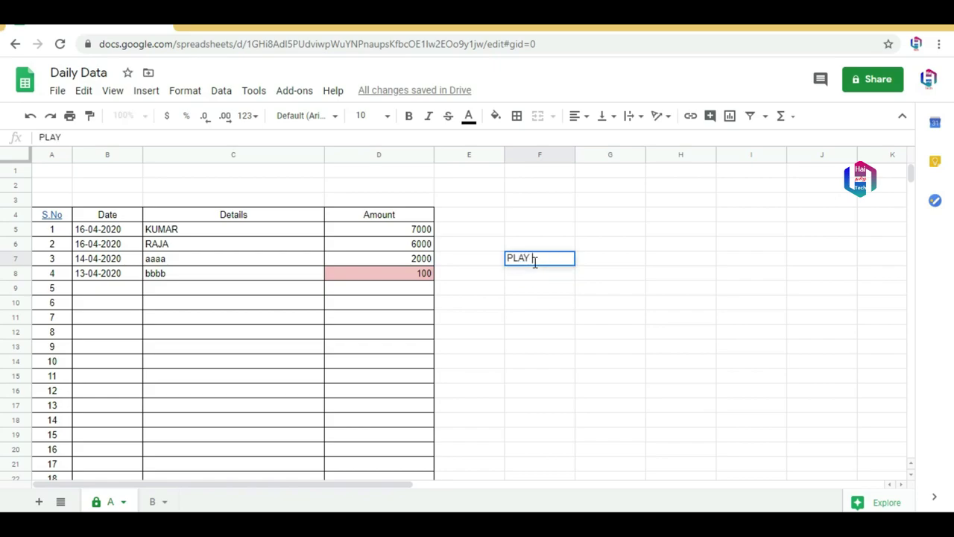
type("STOFRE")
key("BackSpace")
key("BackSpace")
key("BackSpace")
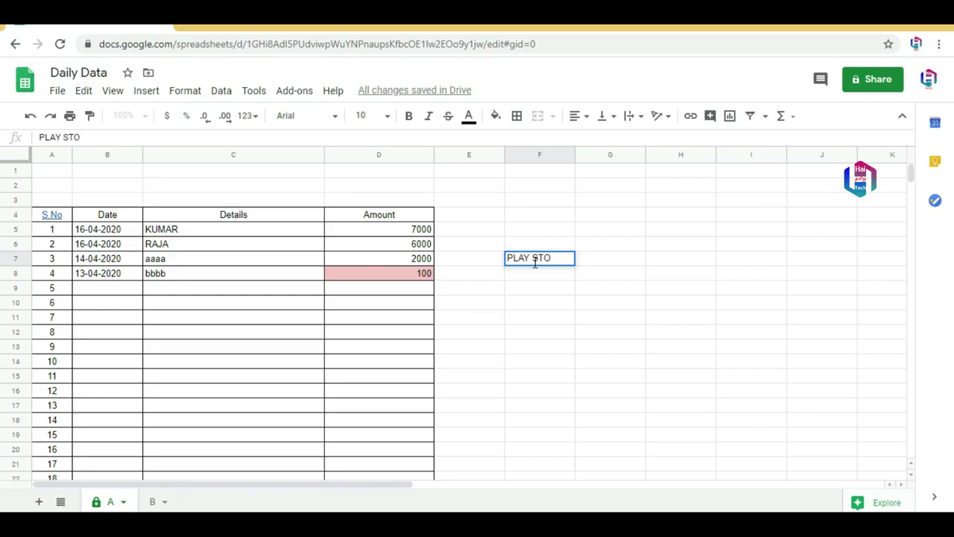
type("RE")
key("Tab")
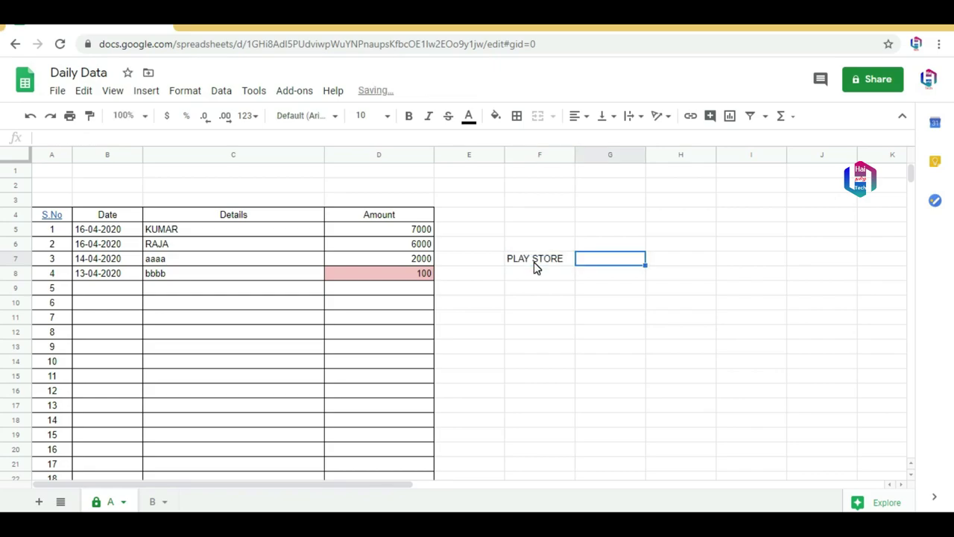
type("GOOGLE")
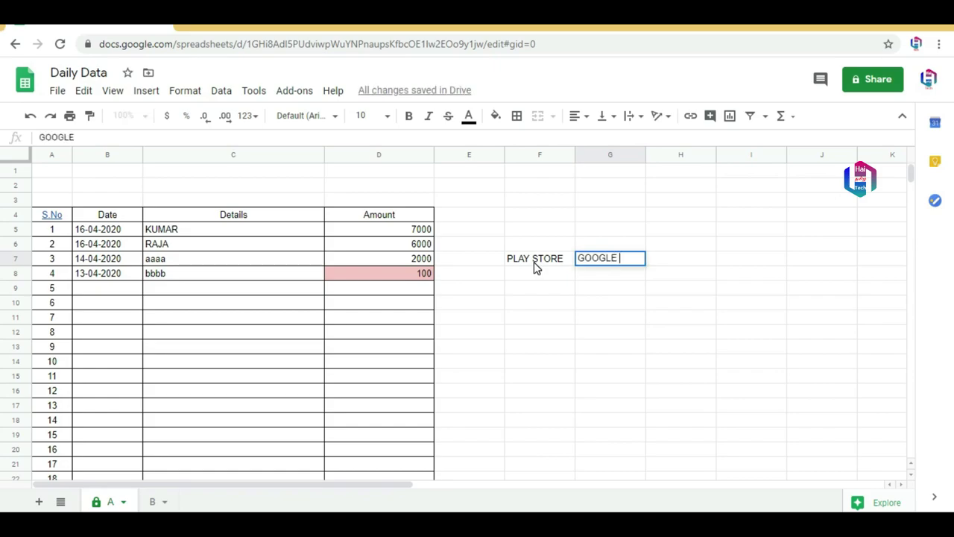
type(" SHEET")
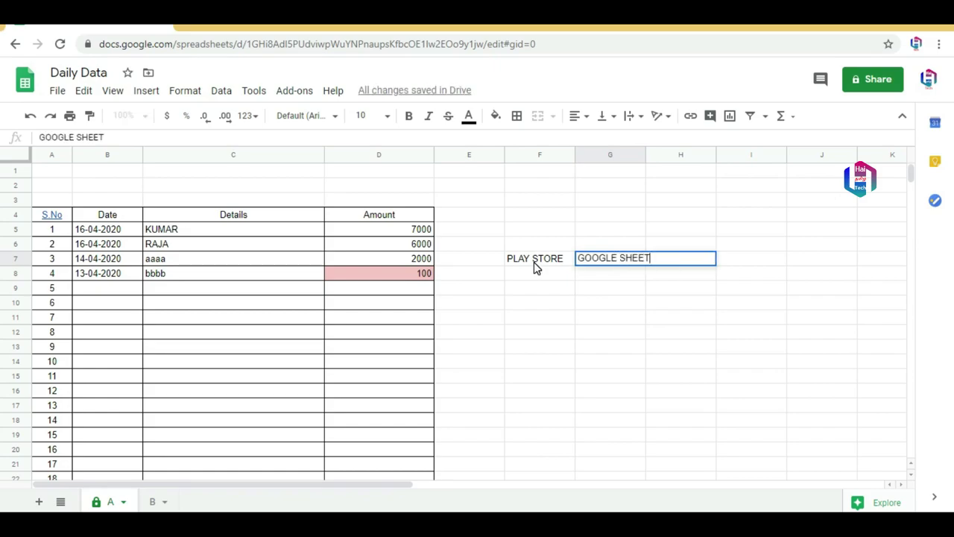
type("S")
left_click(560, 290)
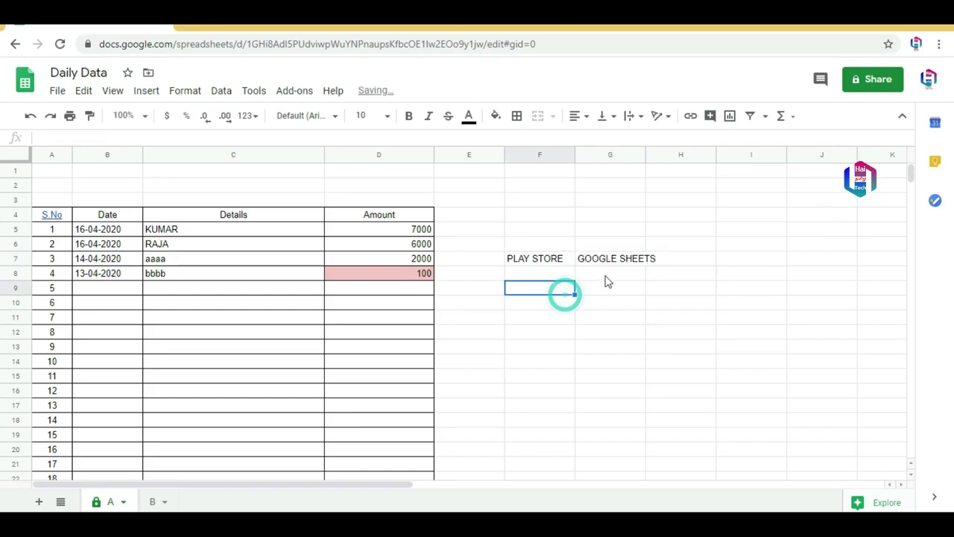
left_click(616, 263)
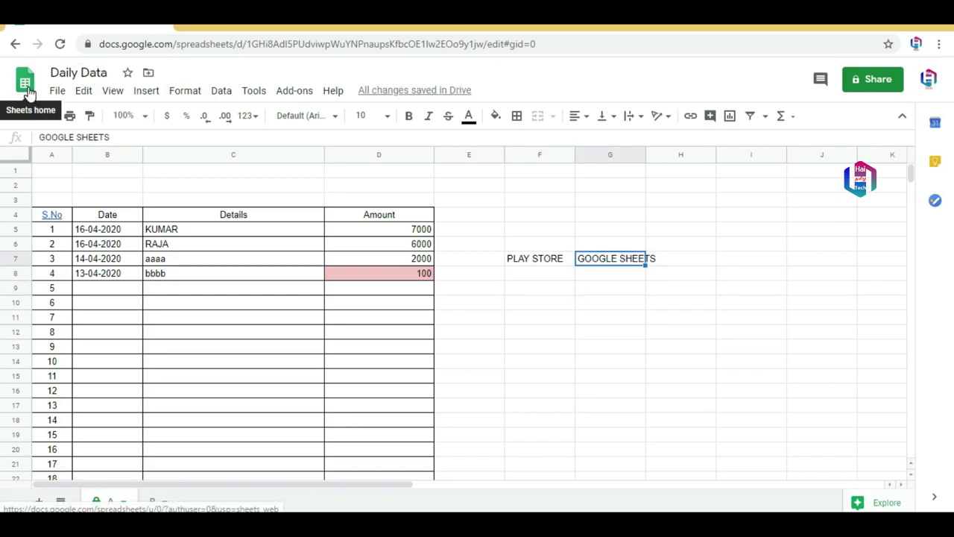
left_click(609, 275)
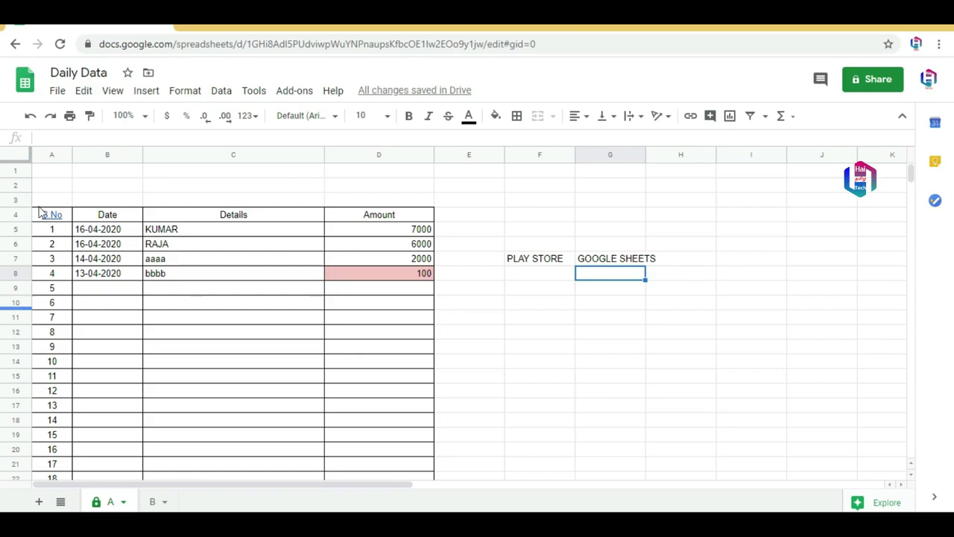
scroll(375, 312, "down", 2)
scroll(375, 312, "up", 2)
left_click(609, 262)
scroll(310, 392, "down", 3)
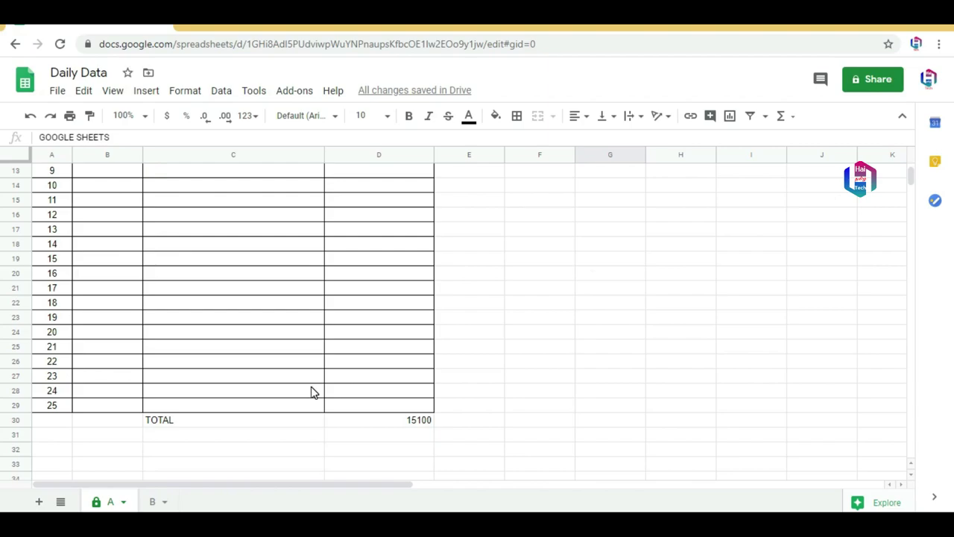
scroll(313, 395, "down", 2)
left_click(152, 501)
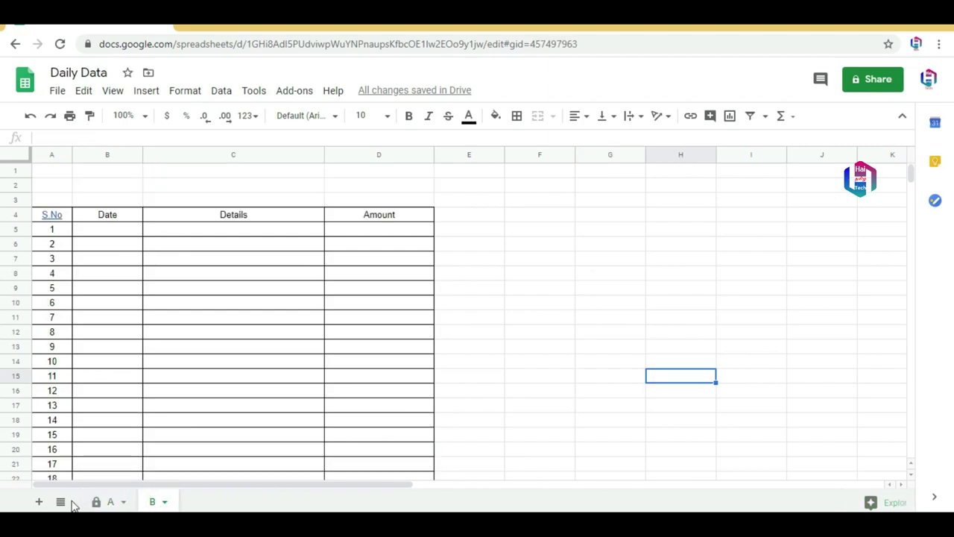
left_click(105, 501)
scroll(496, 343, "up", 4)
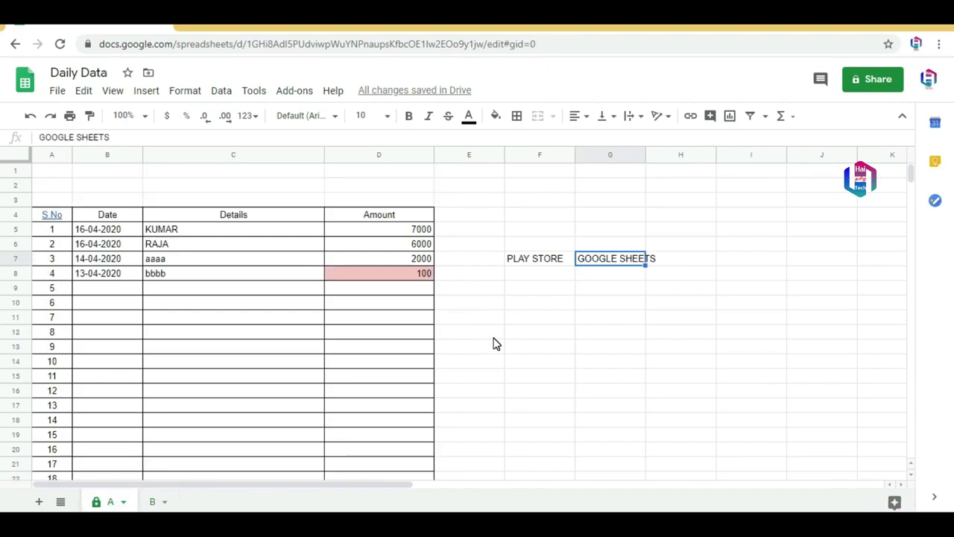